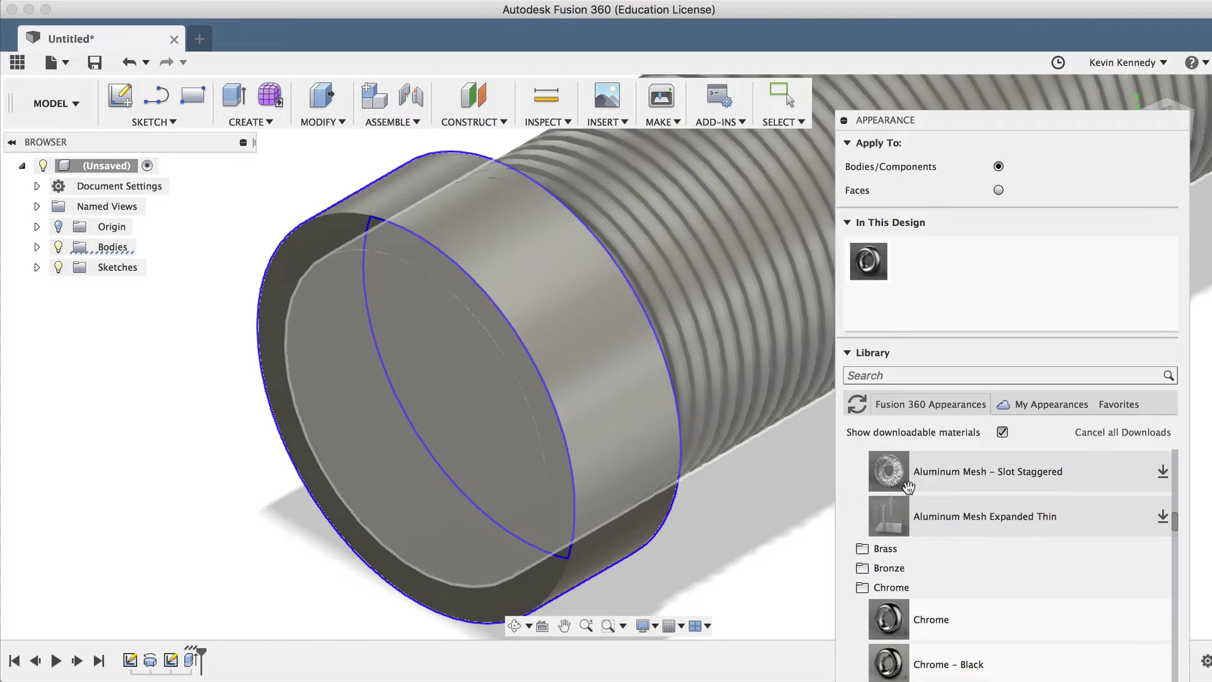
- Apply the Aluminum - Anodized Glossy (Red) appearance to the ring body at the end of the ribbed cylinder
{"action": "left_click_drag", "start_coordinate": [959, 659], "coordinate": [556, 450]}
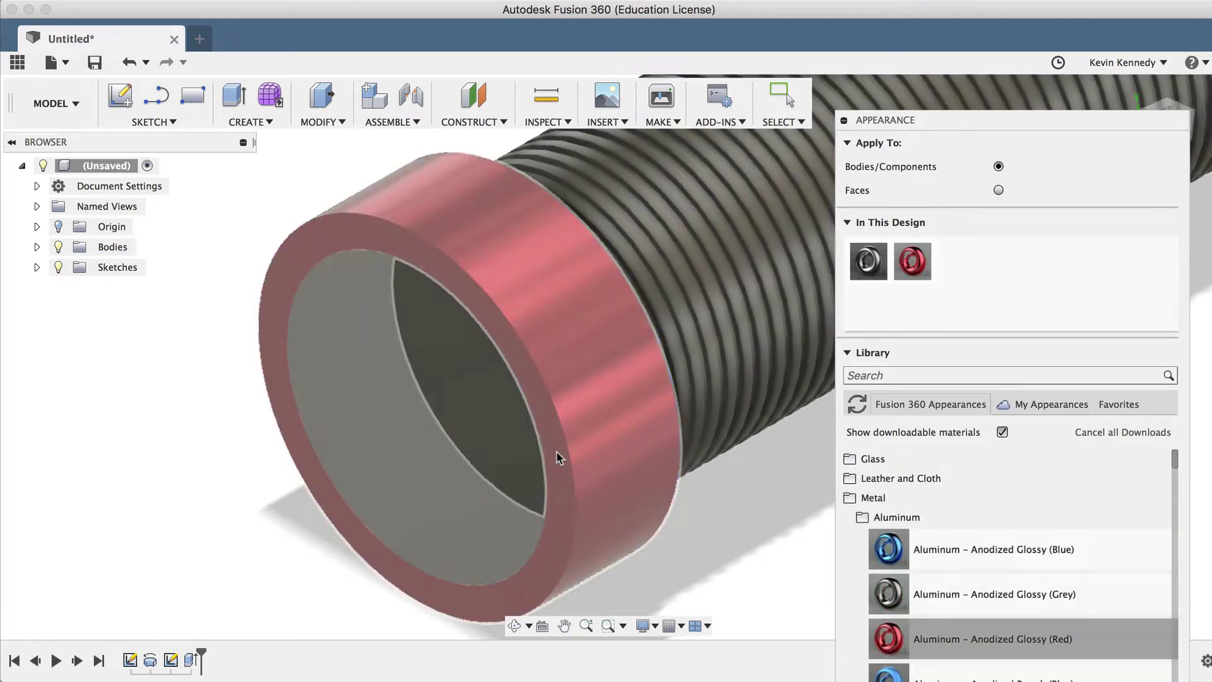
{"action": "scroll", "coordinate": [557, 451], "scroll_direction": "down", "scroll_amount": 5}
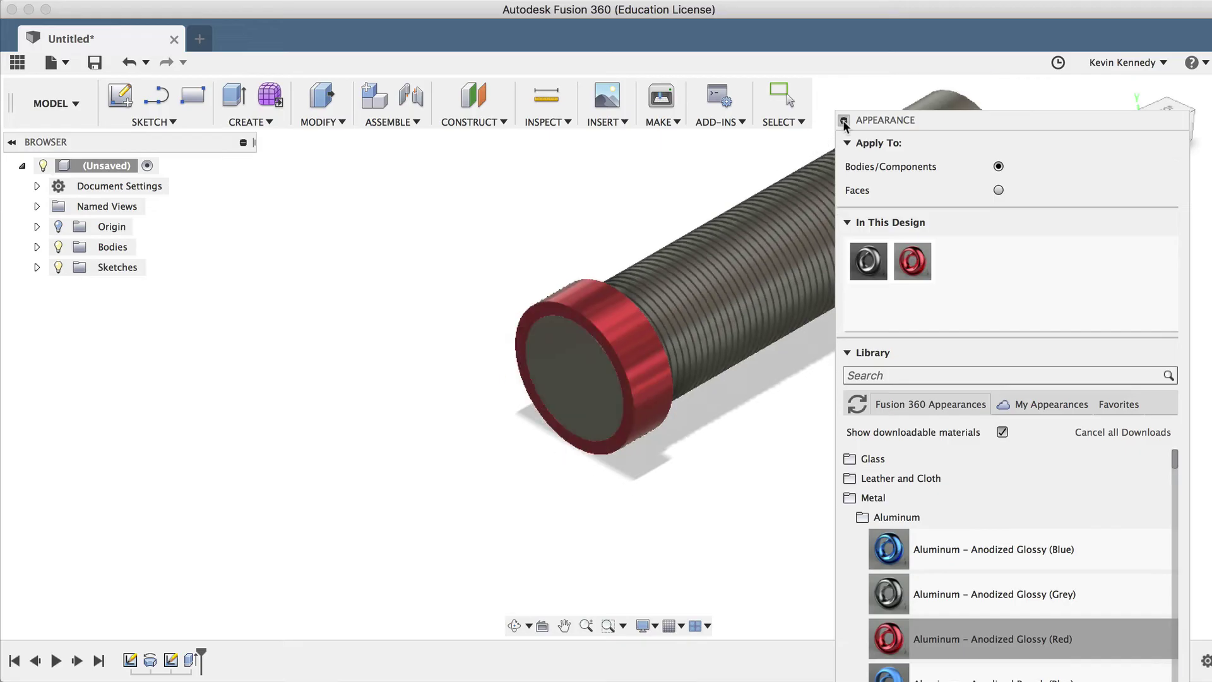
{"action": "left_click", "coordinate": [844, 121]}
{"action": "key", "text": "F6"}
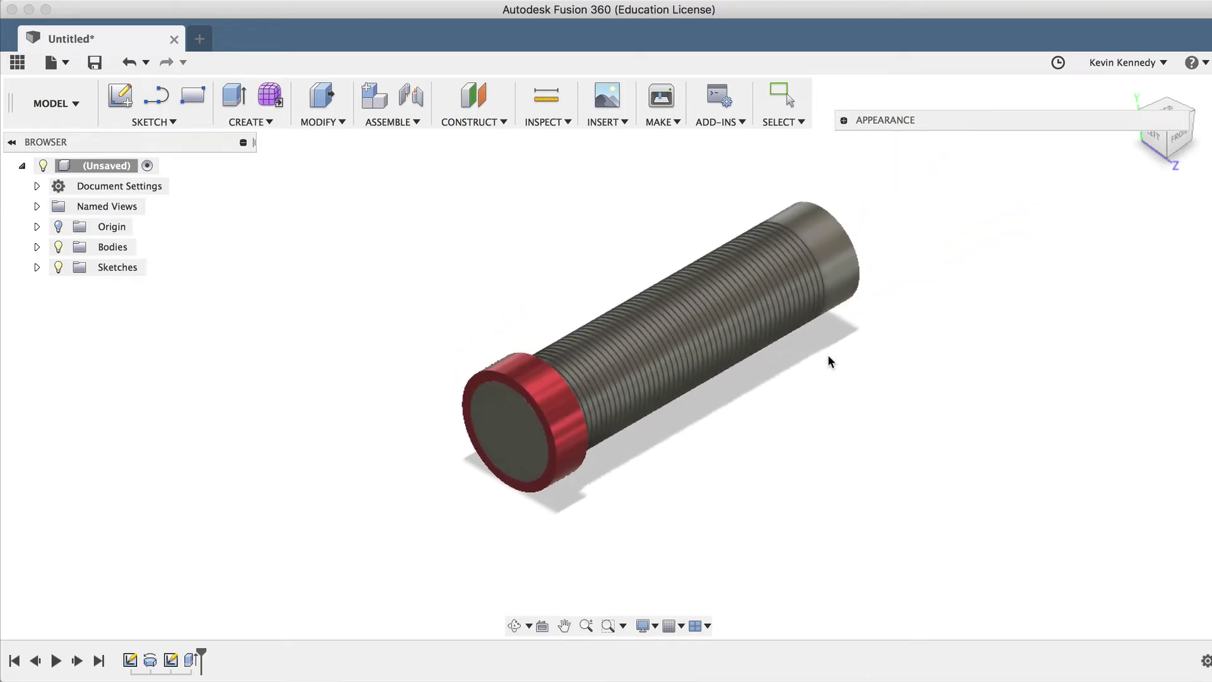
{"action": "left_click", "coordinate": [36, 247]}
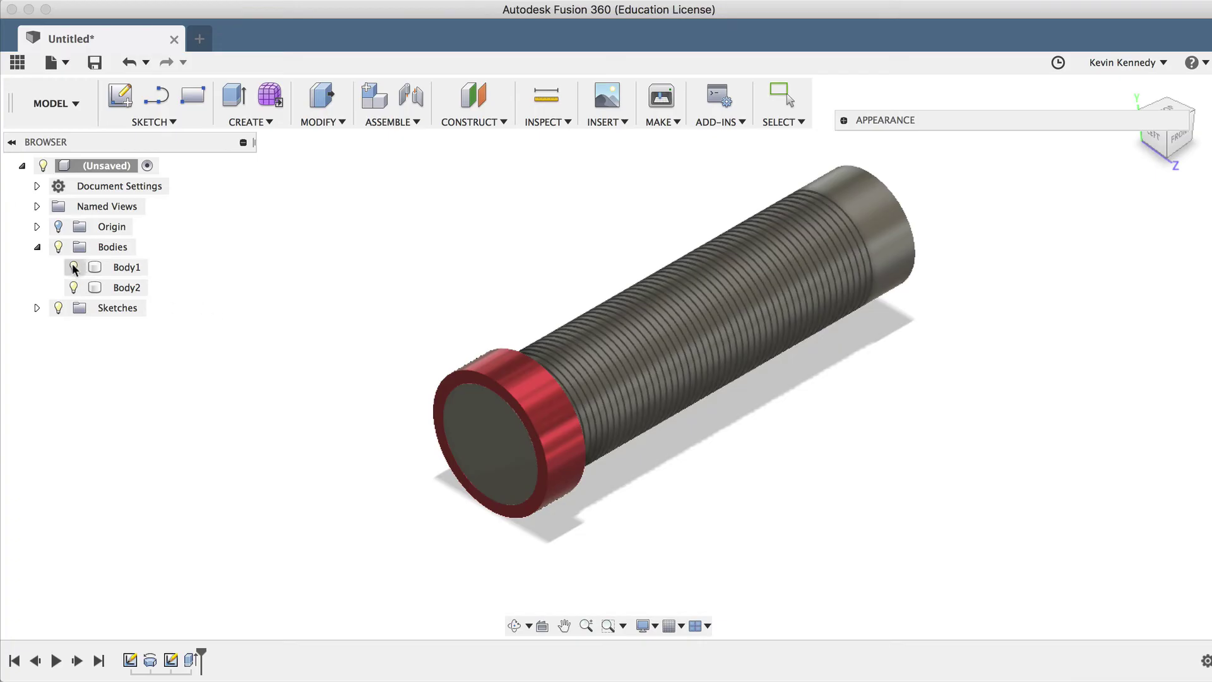
{"action": "left_click", "coordinate": [37, 247]}
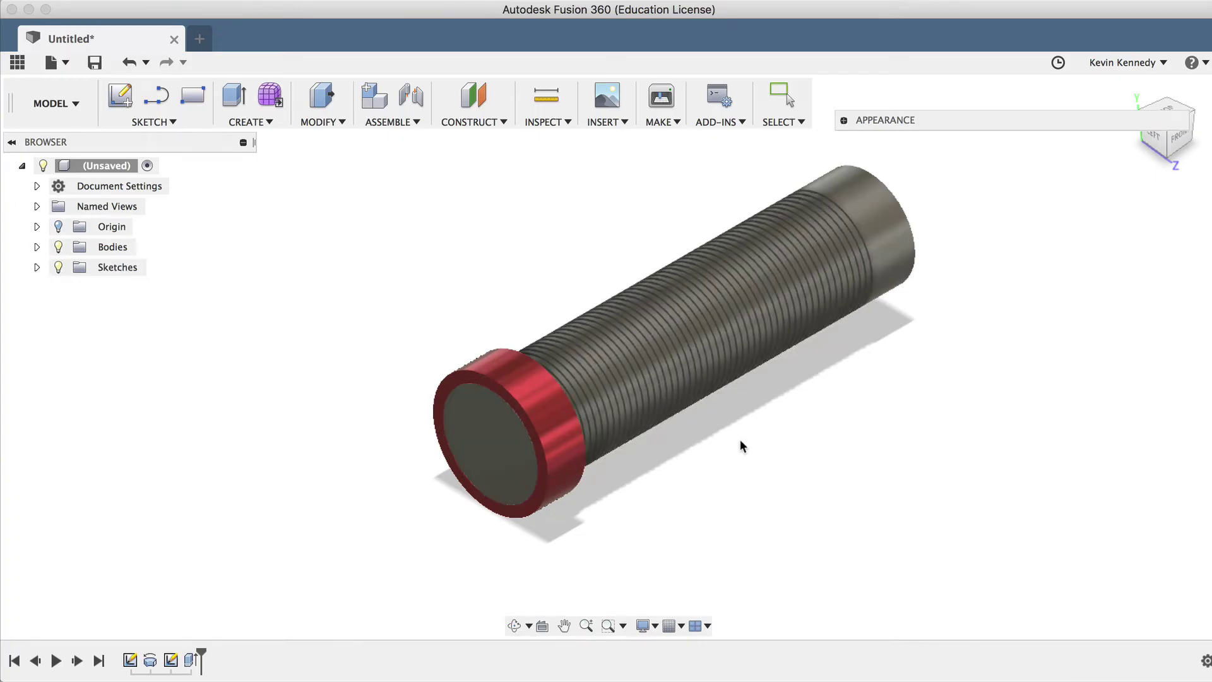
{"action": "middle_click_drag", "start_coordinate": [739, 439], "coordinate": [748, 448]}
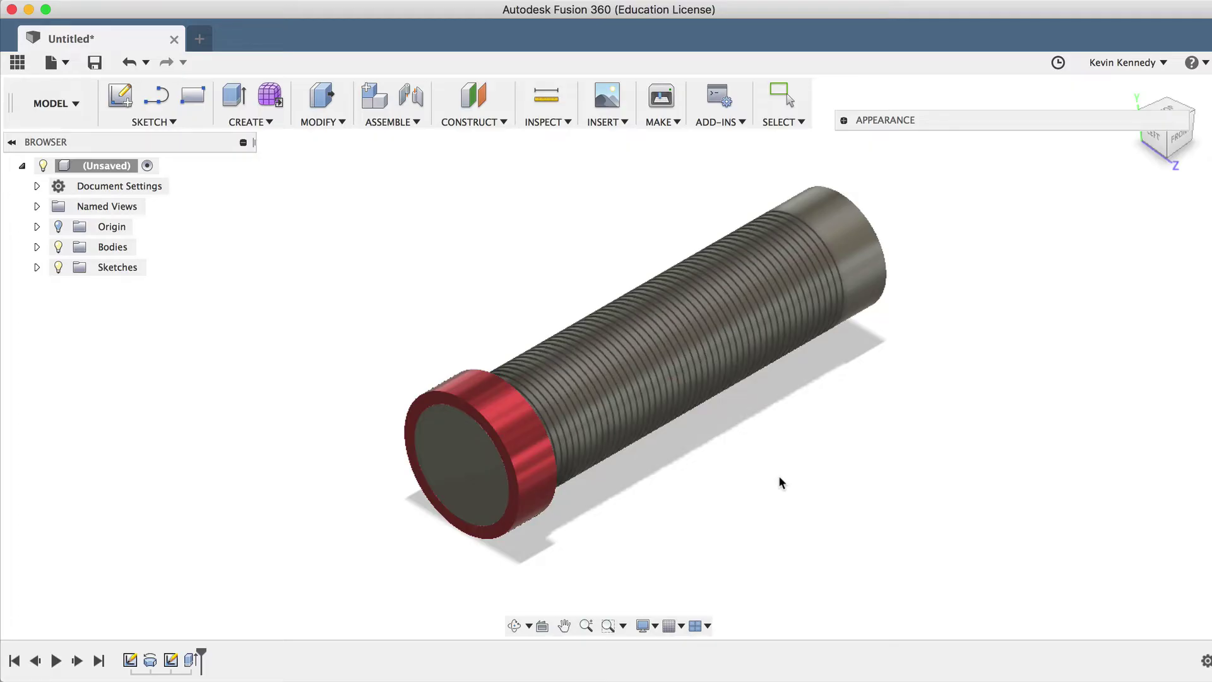
- Shell the ribbed cylinder from its end face inside the red ring with an inside thickness of 0.05 in
{"action": "left_click", "coordinate": [318, 123]}
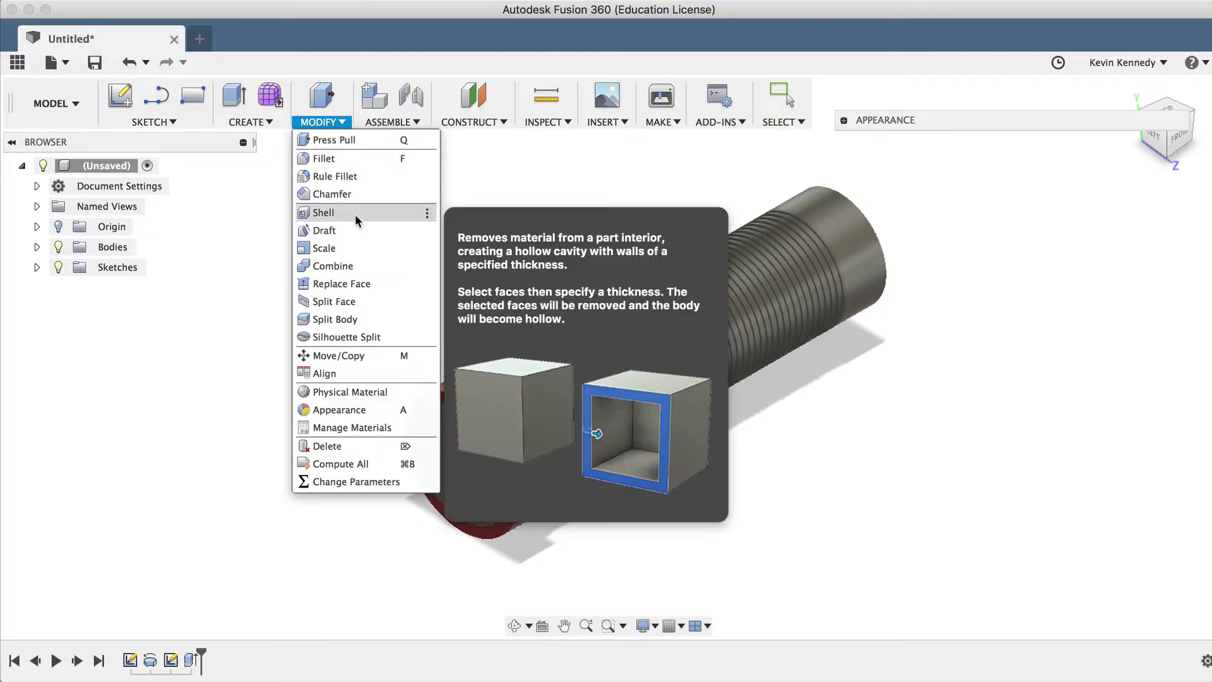
{"action": "left_click", "coordinate": [354, 214]}
{"action": "left_click", "coordinate": [458, 481]}
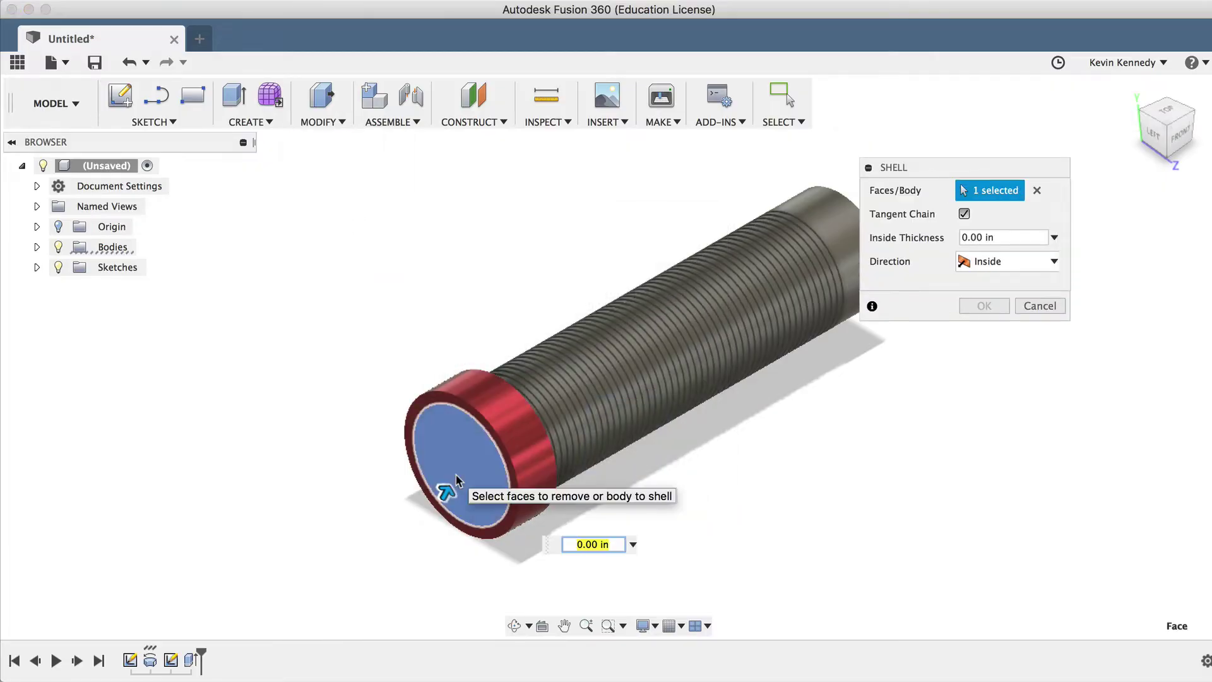
{"action": "type", "text": ".05"}
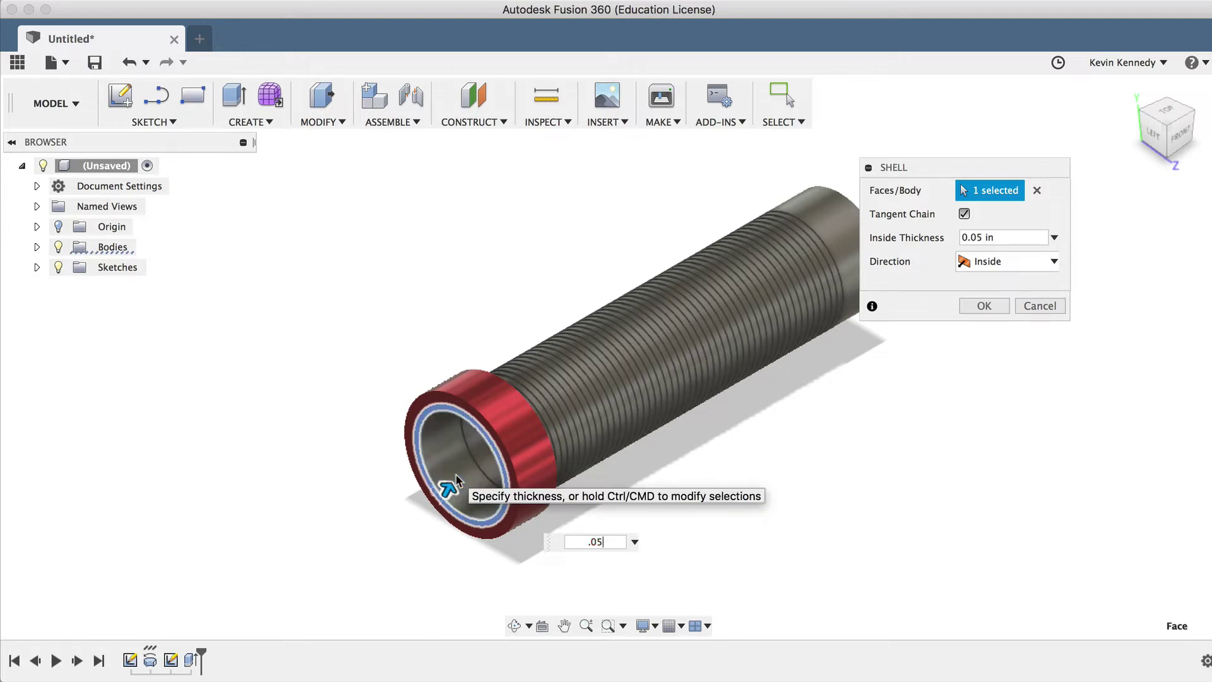
{"action": "key", "text": "Return"}
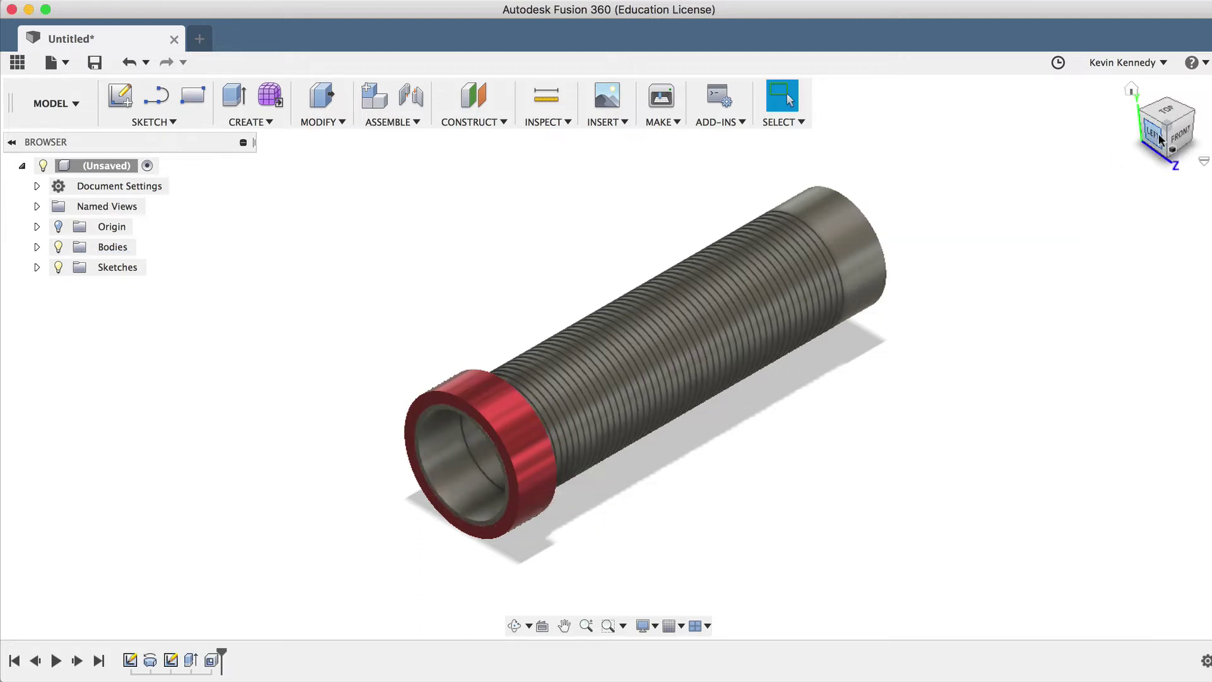
- Create a sketch on the narrow side face of the last groove next to the cylinder's plain end
{"action": "mouse_move", "coordinate": [1159, 135]}
{"action": "left_mouse_down"}
{"action": "mouse_move", "coordinate": [10, 108]}
{"action": "mouse_move", "coordinate": [1209, 115]}
{"action": "mouse_move", "coordinate": [1031, 117]}
{"action": "mouse_move", "coordinate": [1156, 106]}
{"action": "mouse_move", "coordinate": [1202, 120]}
{"action": "mouse_move", "coordinate": [1078, 90]}
{"action": "mouse_move", "coordinate": [994, 93]}
{"action": "mouse_move", "coordinate": [1206, 134]}
{"action": "left_mouse_up"}
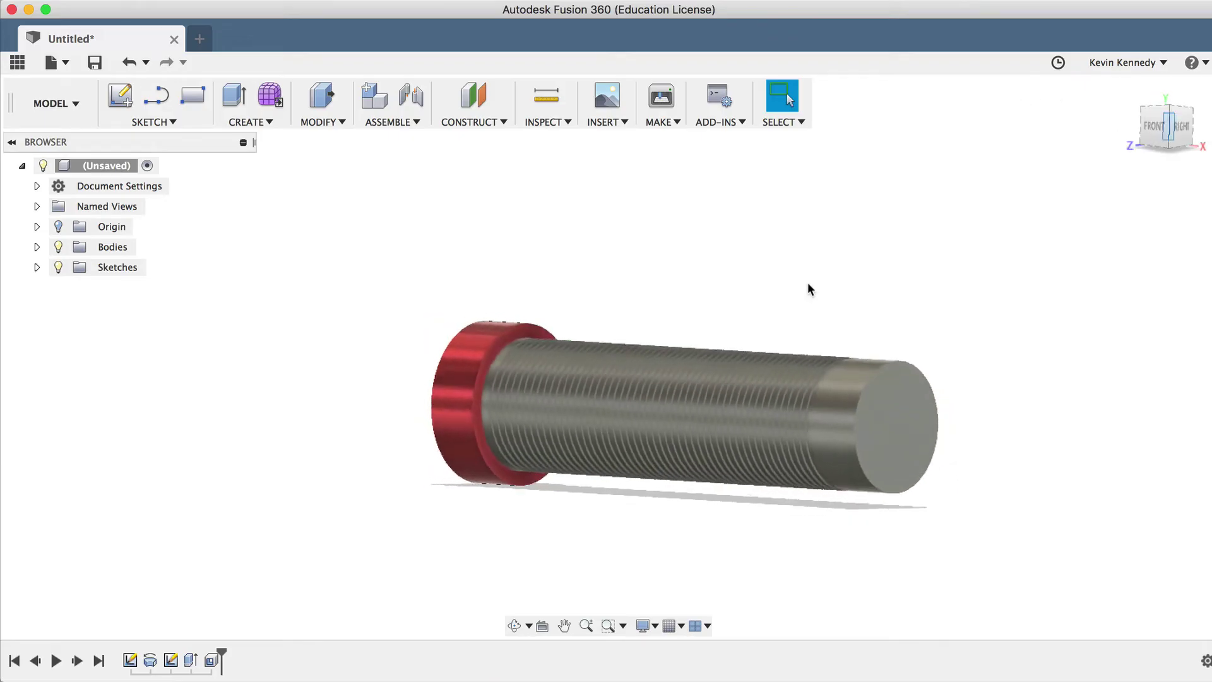
{"action": "scroll", "coordinate": [778, 393], "scroll_direction": "up", "scroll_amount": 5}
{"action": "scroll", "coordinate": [778, 392], "scroll_direction": "up", "scroll_amount": 5}
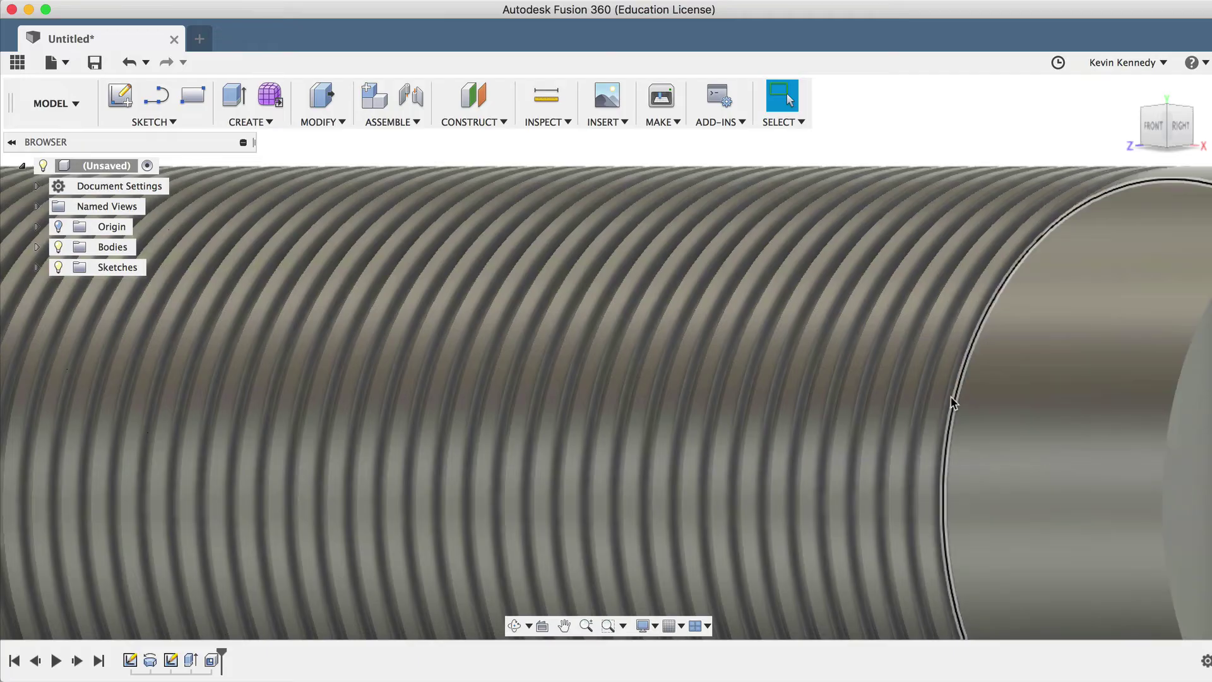
{"action": "scroll", "coordinate": [952, 402], "scroll_direction": "up", "scroll_amount": 8}
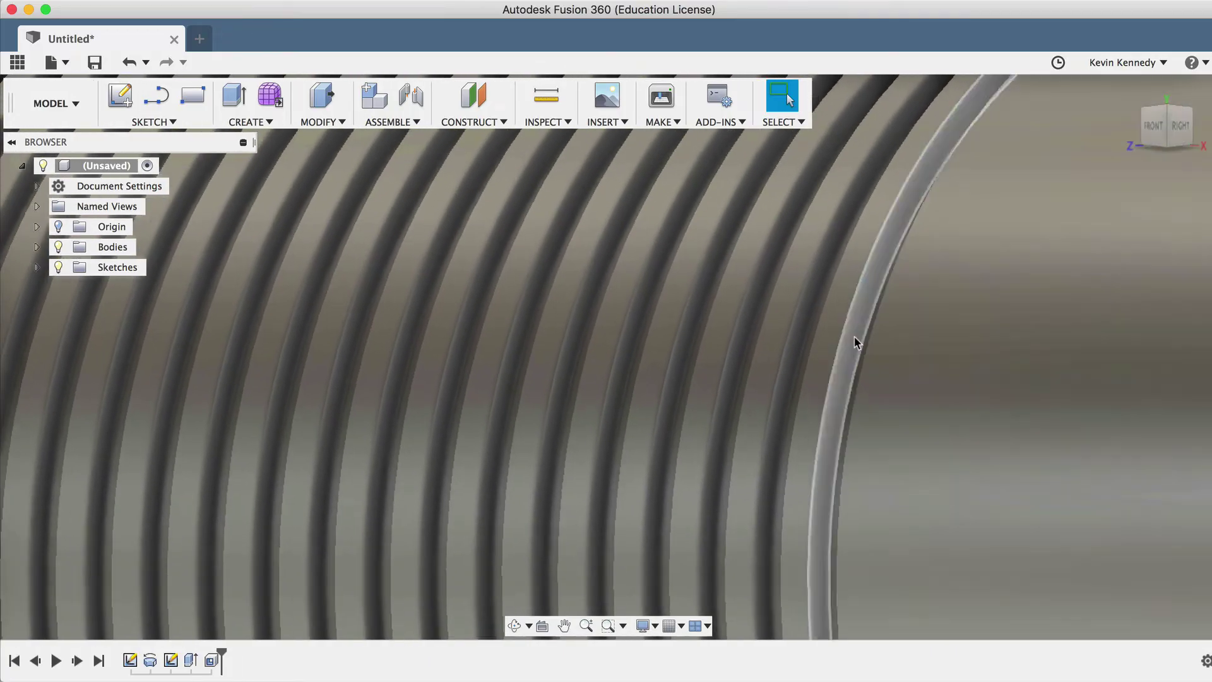
{"action": "right_click", "coordinate": [855, 343]}
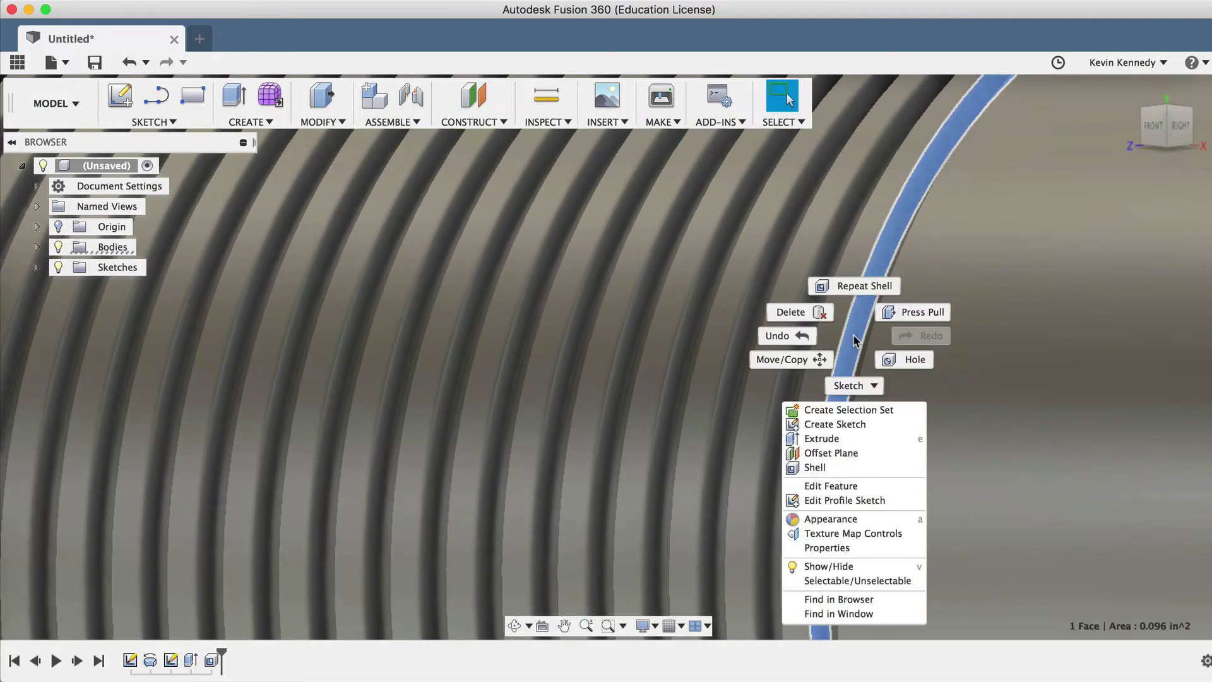
{"action": "left_click", "coordinate": [853, 426]}
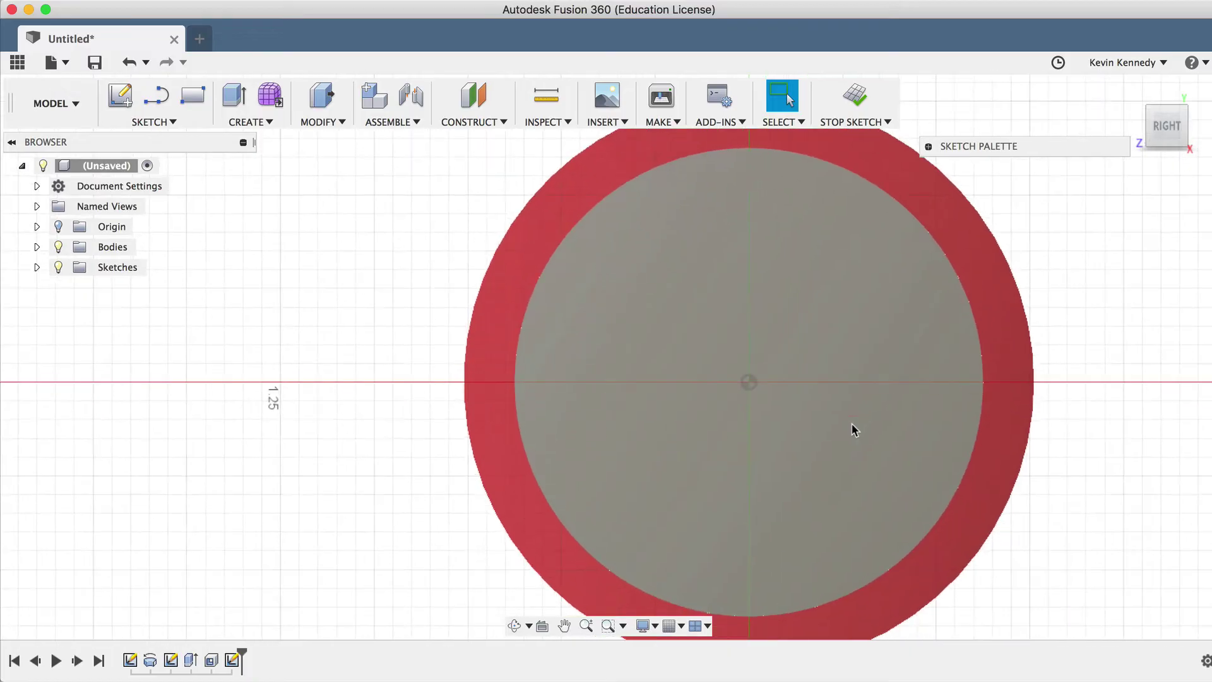
- Draw a circle centred on the origin, slightly smaller than the cylinder's outer edge, matching the groove's inner edge
{"action": "key", "text": "c"}
{"action": "left_click", "coordinate": [746, 369]}
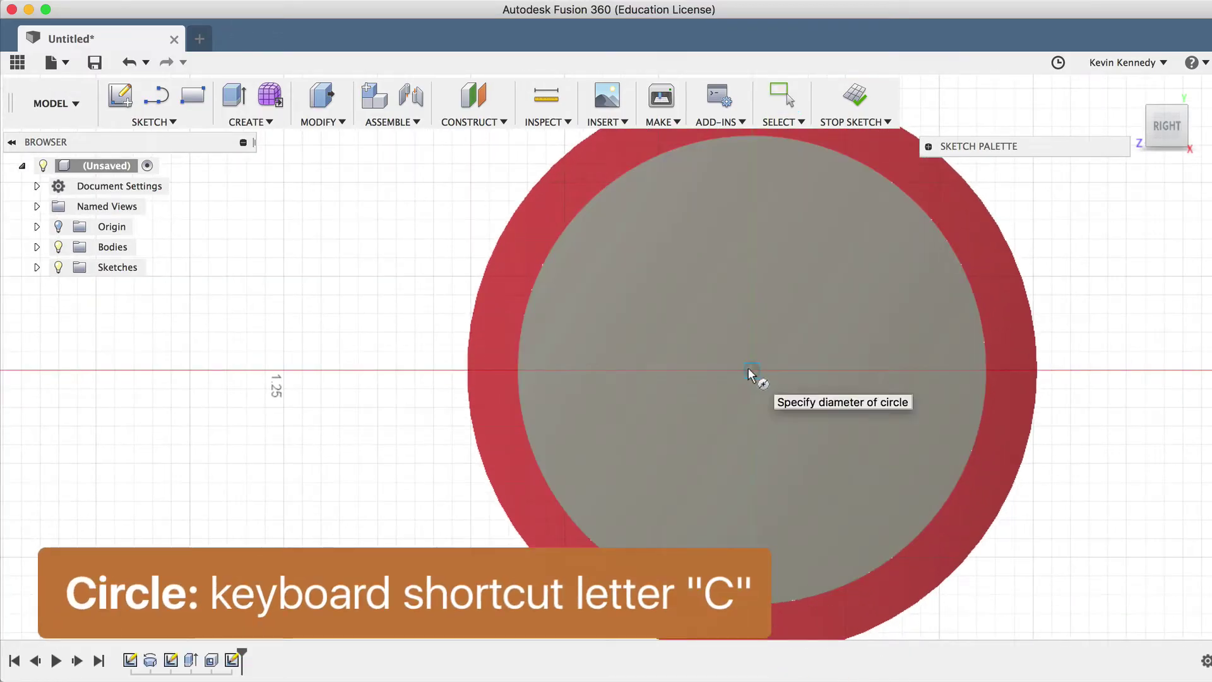
{"action": "left_click", "coordinate": [527, 343]}
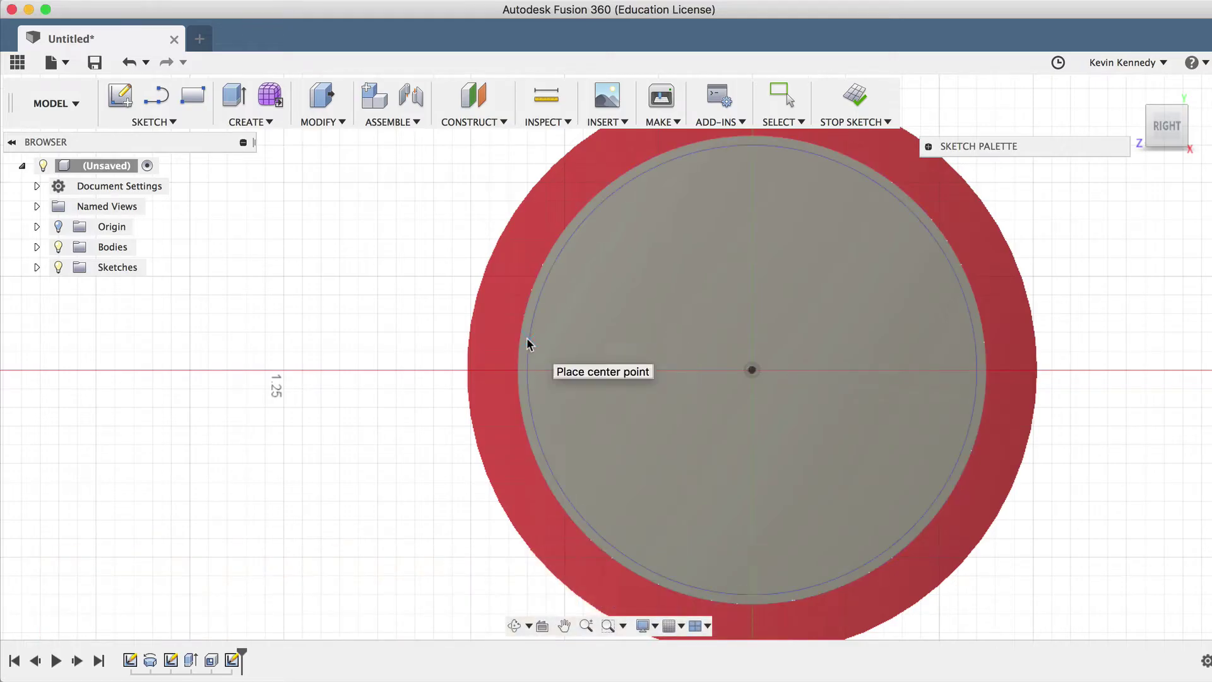
- Draw two short lines bridging the circle and the cylinder's outer edge to bound a narrow arc profile, and finish the sketch
{"action": "key", "text": "l"}
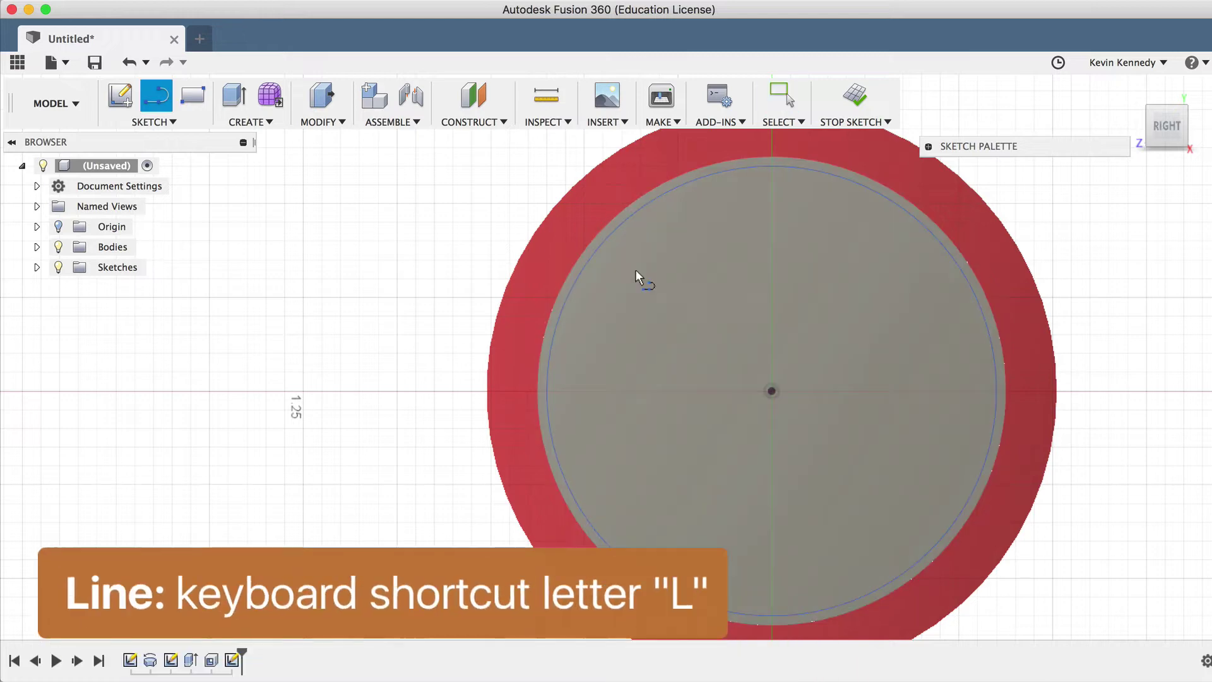
{"action": "left_click", "coordinate": [720, 169]}
{"action": "left_click", "coordinate": [719, 162]}
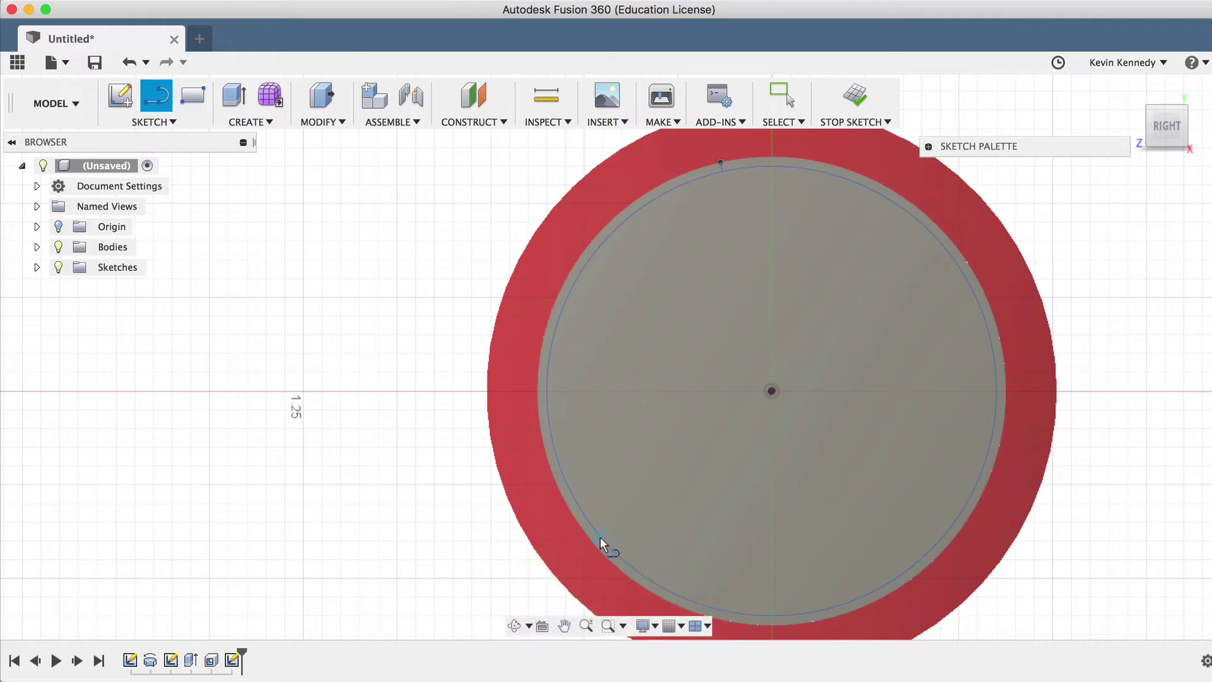
{"action": "left_click", "coordinate": [651, 578]}
{"action": "key", "text": "Escape"}
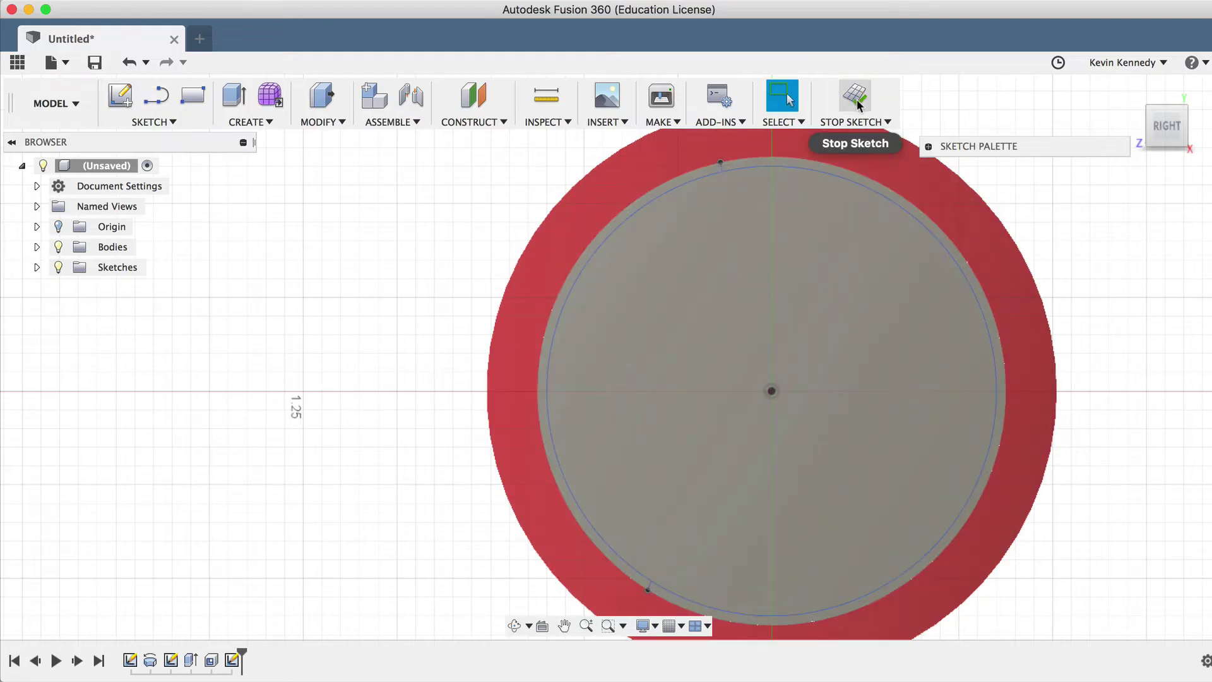
{"action": "left_click", "coordinate": [857, 105]}
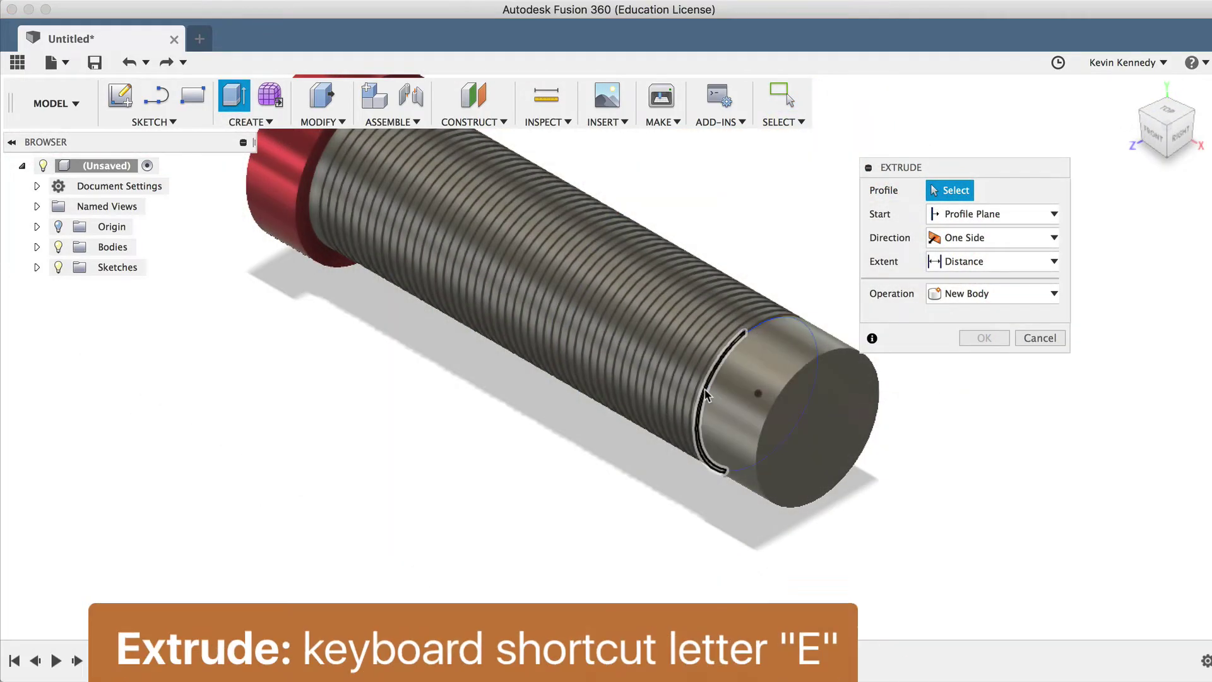
- Extrude the narrow arc profile as a cut of -3.335 in along the ribs, stopping a few grooves before the red ring
{"action": "left_click", "coordinate": [706, 394]}
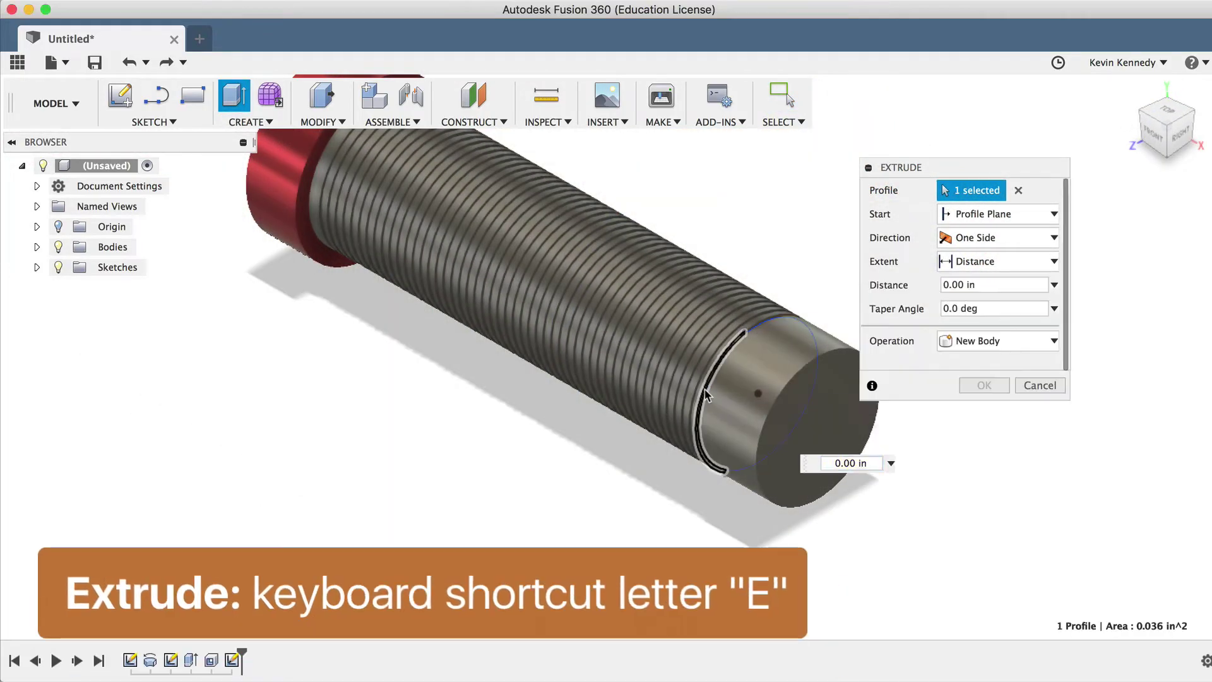
{"action": "left_click_drag", "start_coordinate": [675, 407], "coordinate": [438, 277]}
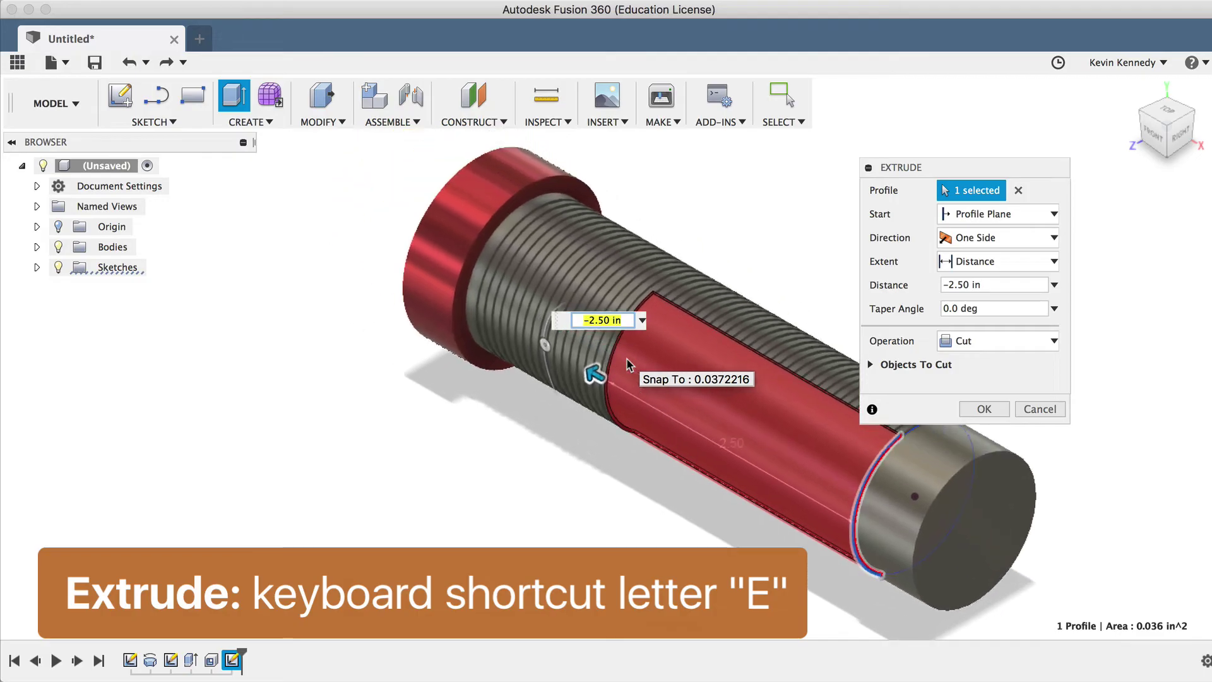
{"action": "scroll", "coordinate": [447, 318], "scroll_direction": "up", "scroll_amount": 5}
{"action": "scroll", "coordinate": [449, 316], "scroll_direction": "up", "scroll_amount": 4}
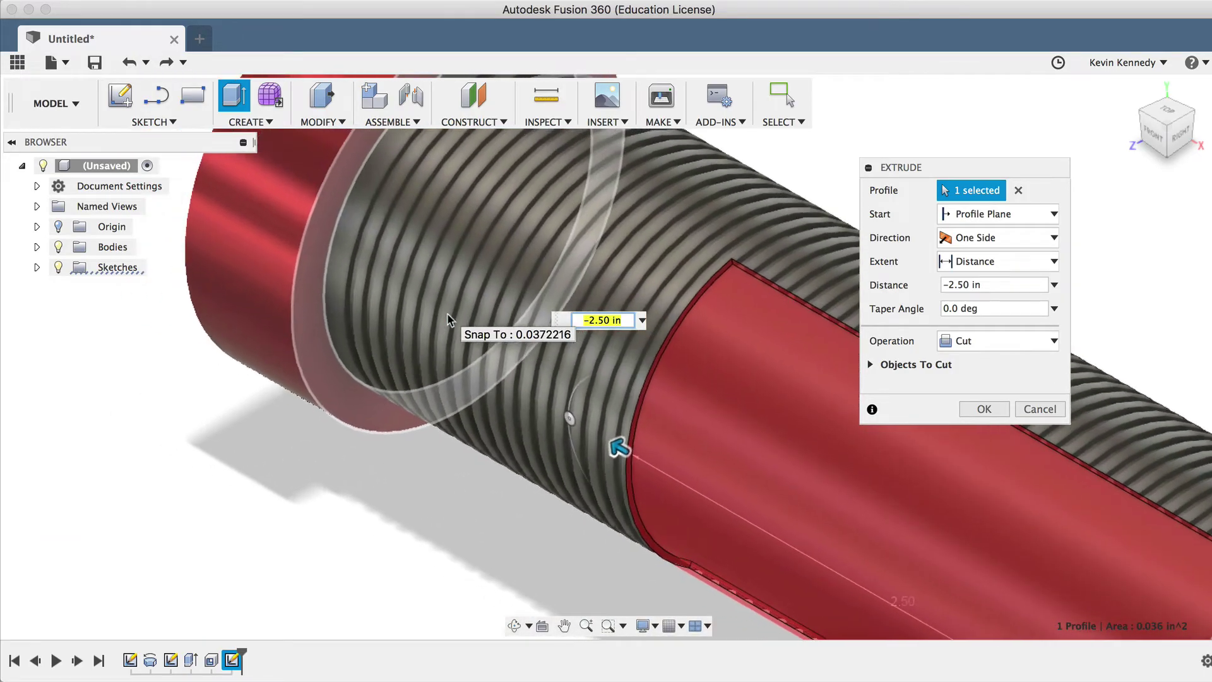
{"action": "left_click", "coordinate": [467, 284]}
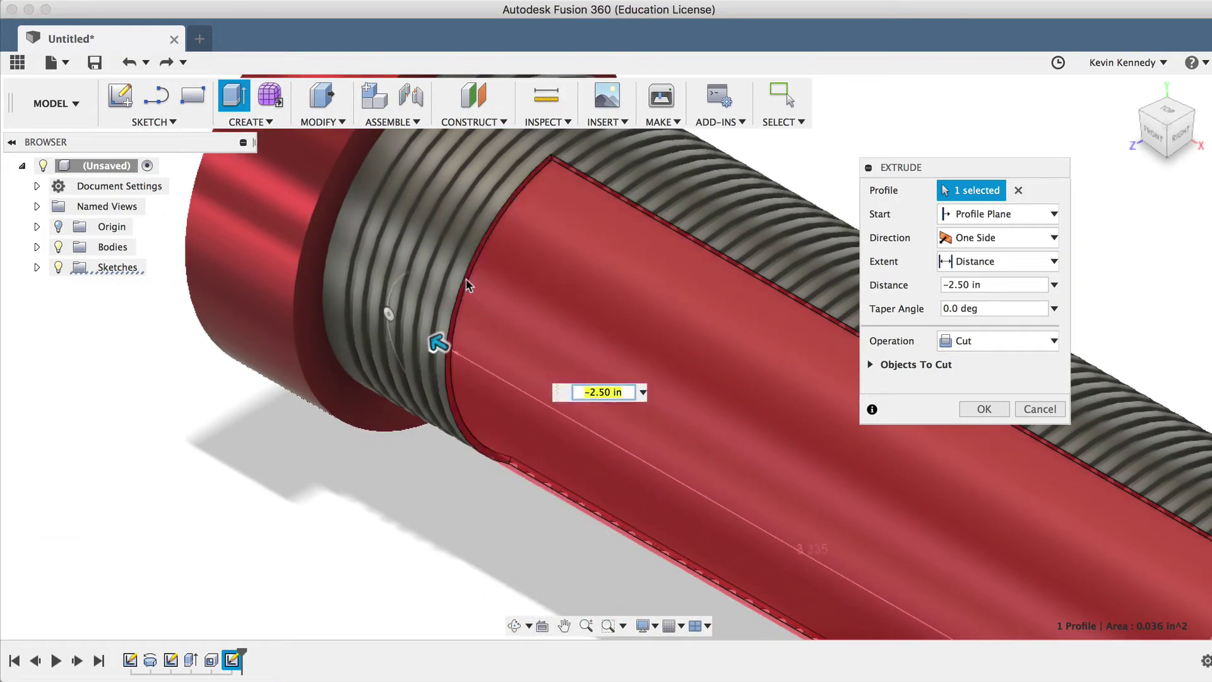
{"action": "scroll", "coordinate": [467, 284], "scroll_direction": "down", "scroll_amount": 6}
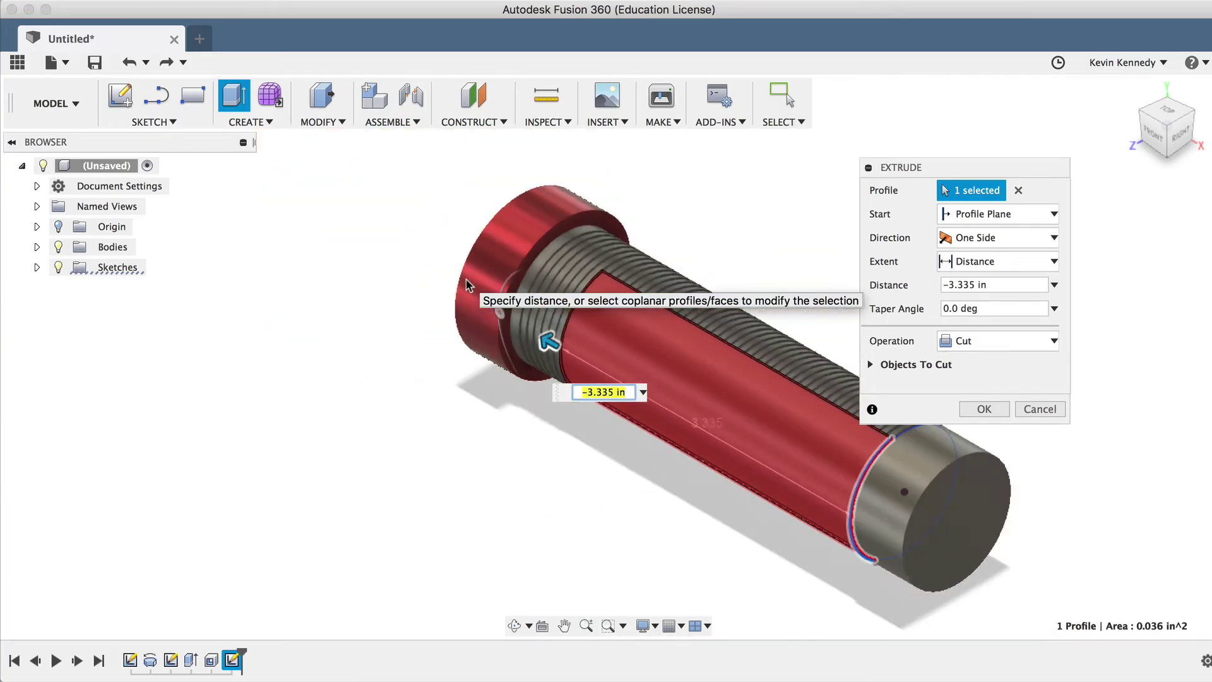
{"action": "left_click", "coordinate": [984, 409]}
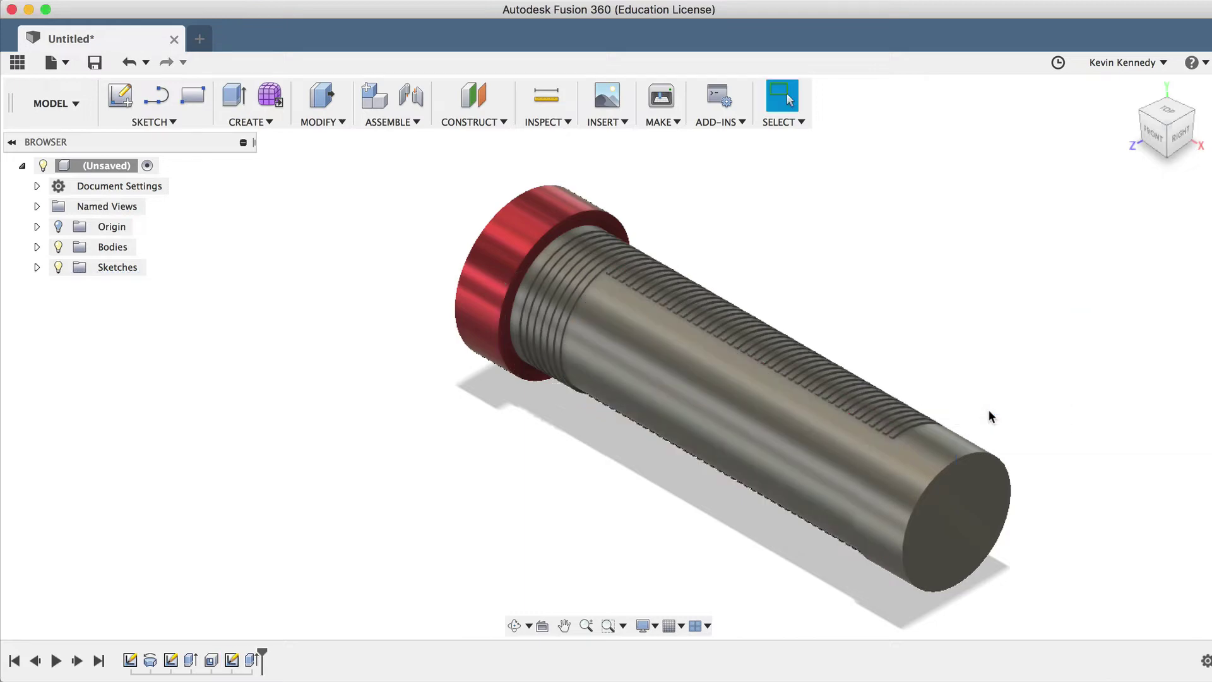
- Create a sketch on the front (XY) origin plane running lengthwise through the cylinder
{"action": "mouse_move", "coordinate": [1169, 126]}
{"action": "left_mouse_down"}
{"action": "mouse_move", "coordinate": [1201, 121]}
{"action": "mouse_move", "coordinate": [1167, 121]}
{"action": "left_mouse_up"}
{"action": "mouse_move", "coordinate": [1145, 159]}
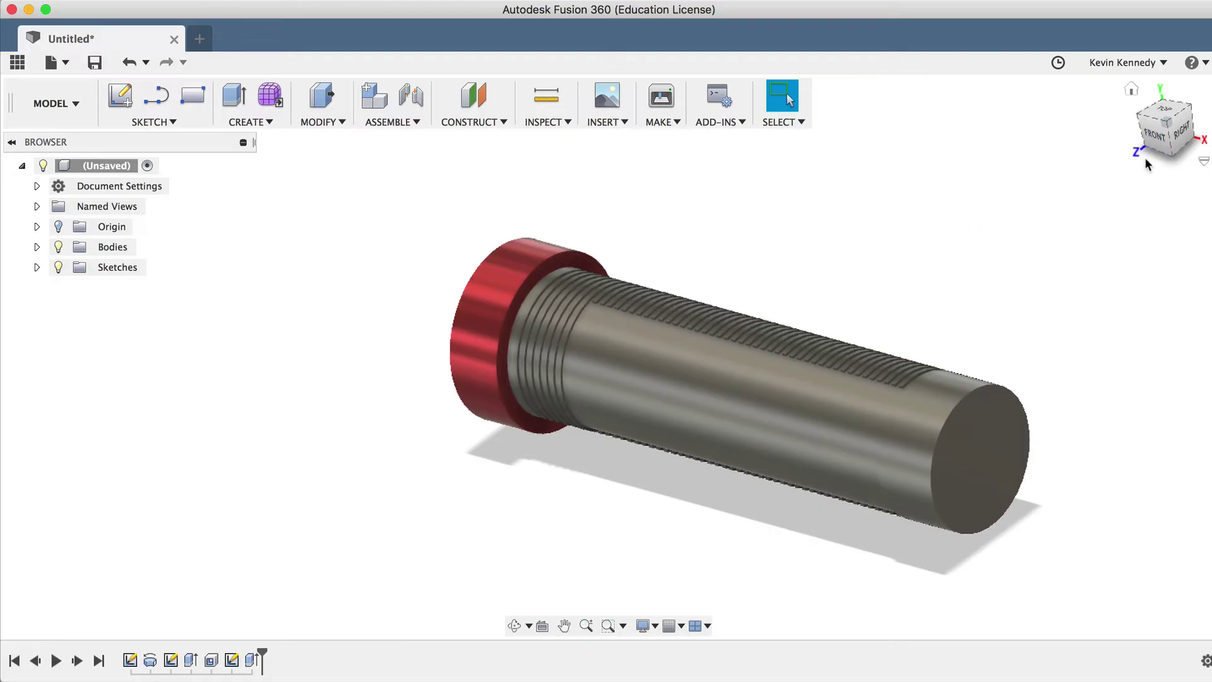
{"action": "left_click", "coordinate": [1140, 125]}
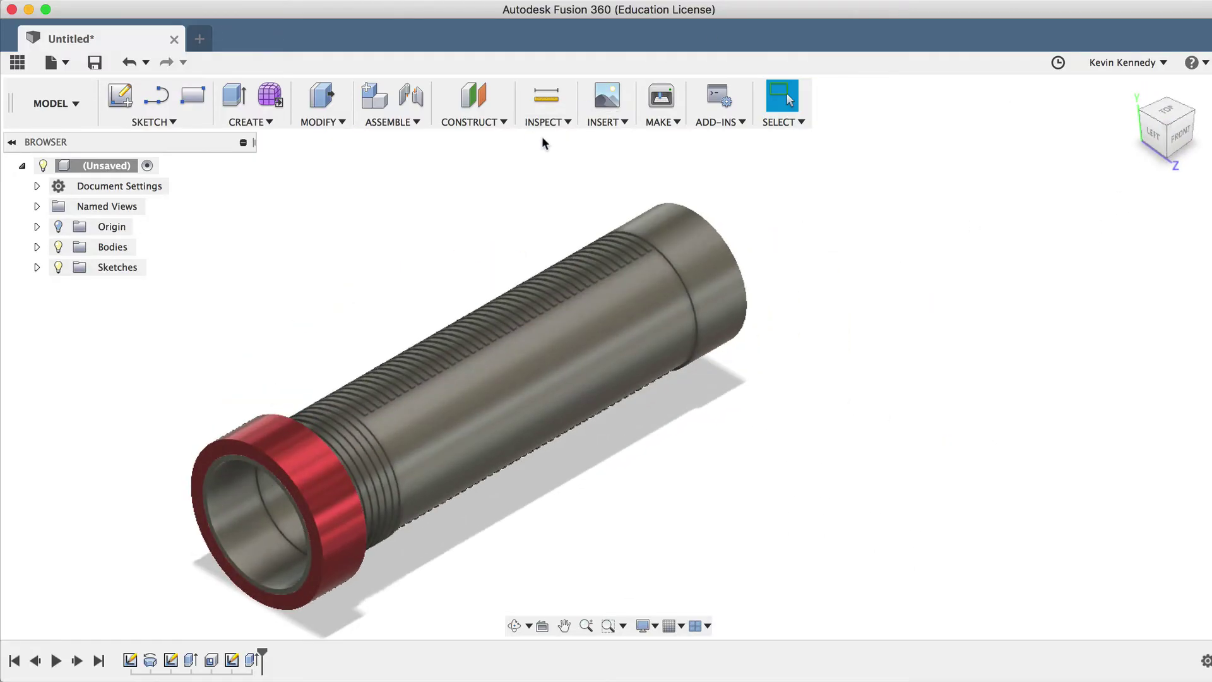
{"action": "left_click", "coordinate": [173, 123]}
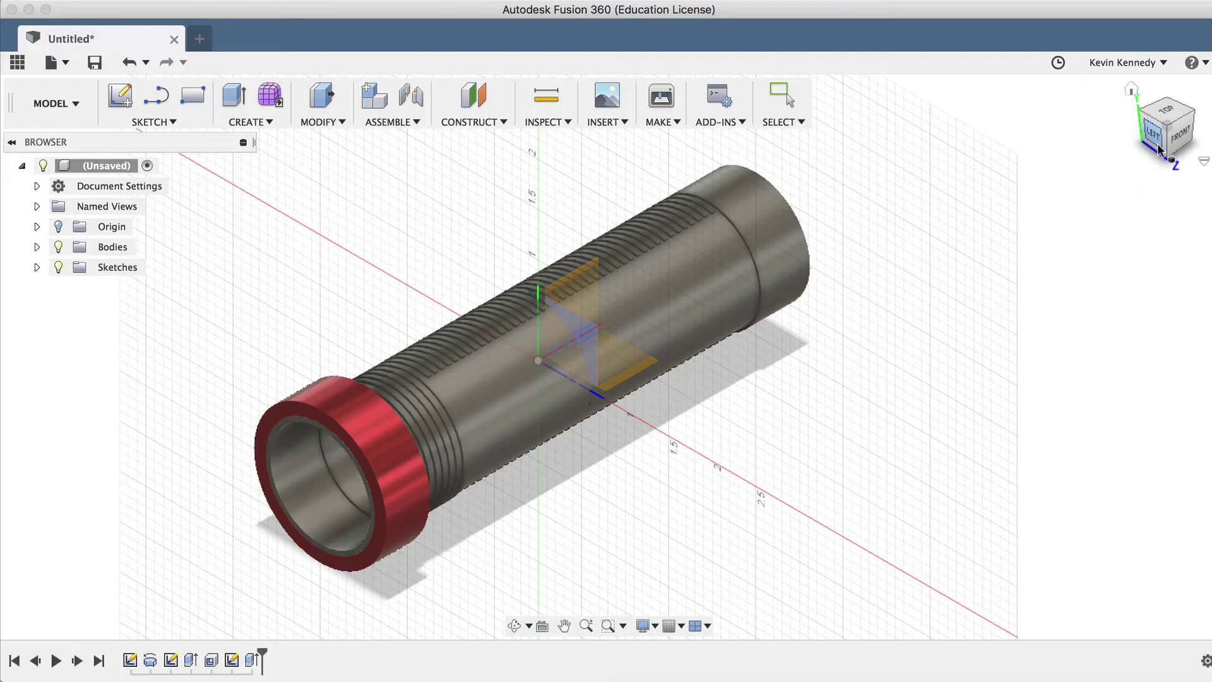
{"action": "mouse_move", "coordinate": [1158, 145]}
{"action": "left_mouse_down"}
{"action": "mouse_move", "coordinate": [1193, 128]}
{"action": "mouse_move", "coordinate": [1107, 140]}
{"action": "left_mouse_up"}
{"action": "left_click", "coordinate": [673, 362]}
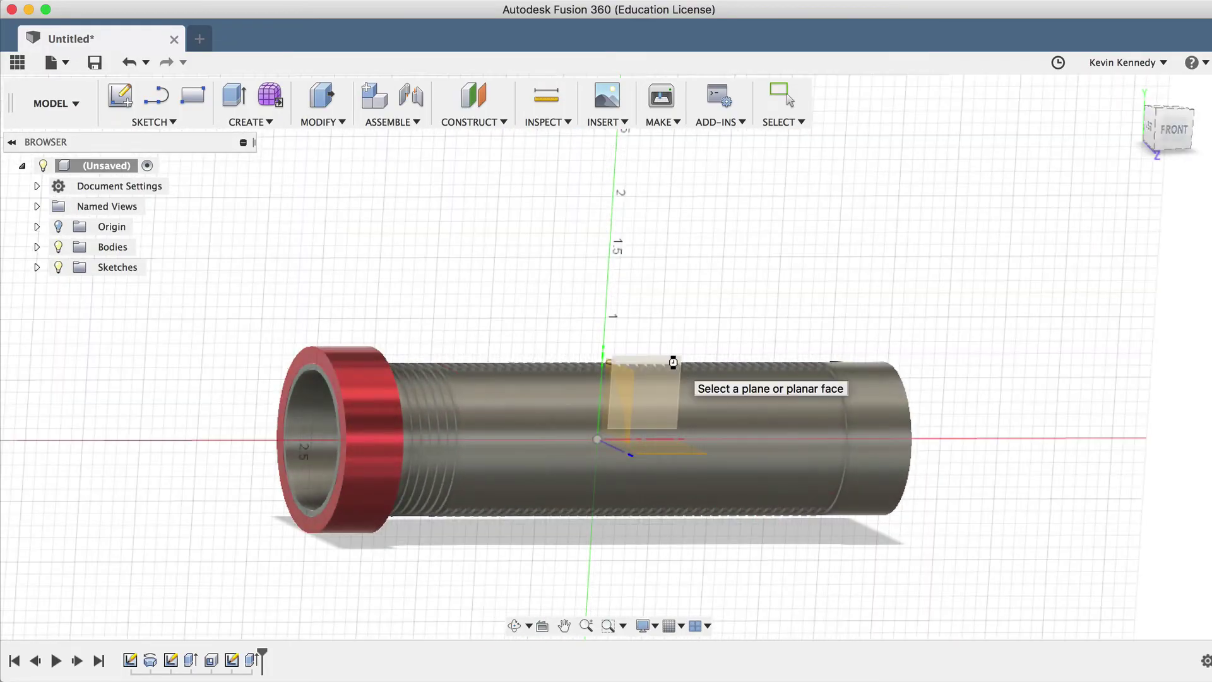
{"action": "left_click", "coordinate": [673, 361]}
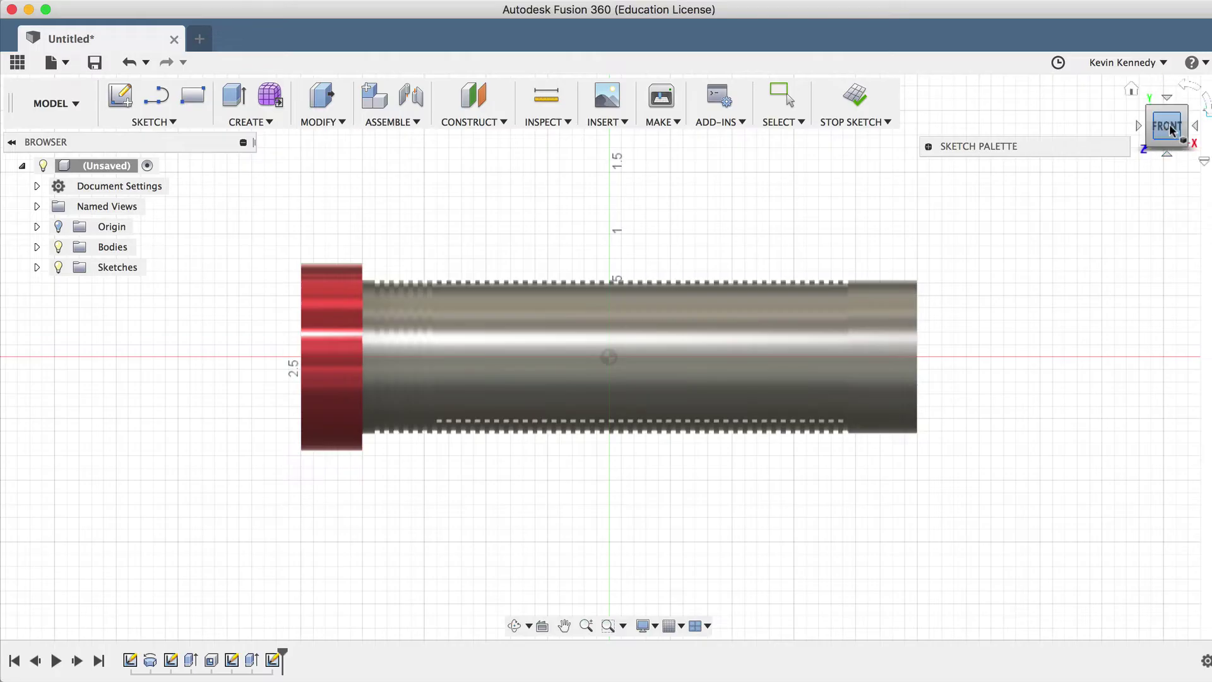
- Place a sketch text reading "Mountaineer" on the front plane, starting near the ring end of the smooth area
{"action": "mouse_move", "coordinate": [1171, 129]}
{"action": "middle_mouse_down", "text": "shift"}
{"action": "mouse_move", "coordinate": [81, 110]}
{"action": "mouse_move", "coordinate": [140, 114]}
{"action": "mouse_move", "coordinate": [119, 115]}
{"action": "middle_mouse_up", "text": "shift"}
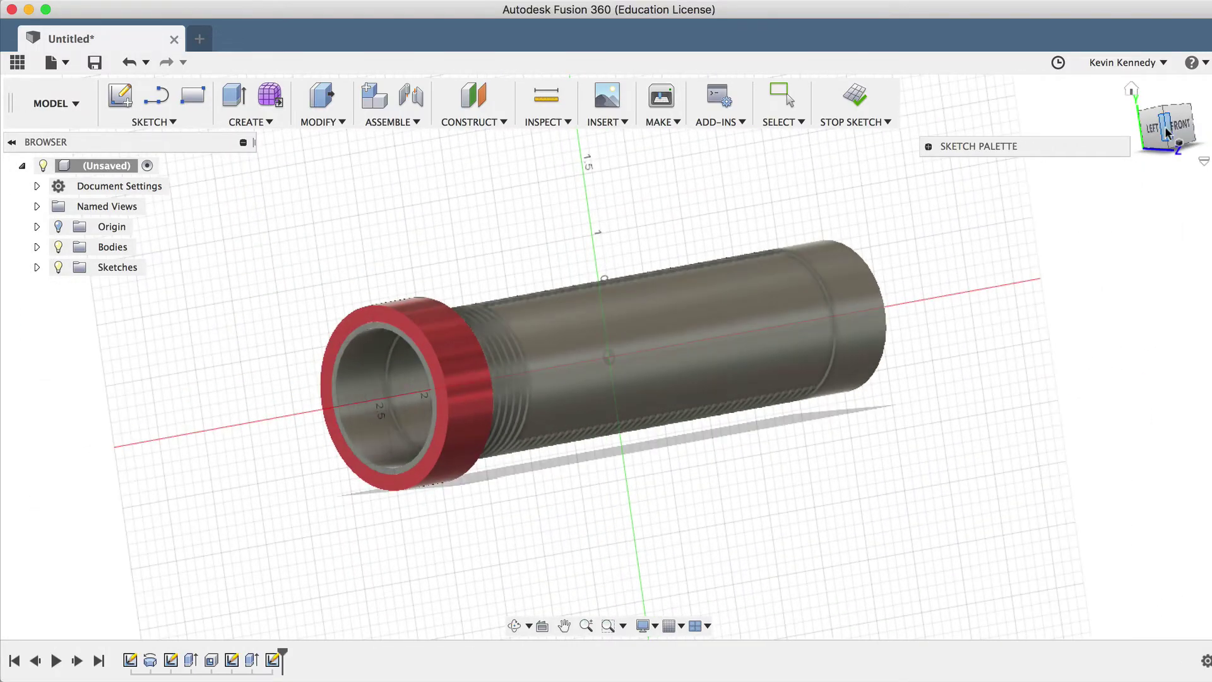
{"action": "left_click", "coordinate": [1173, 130]}
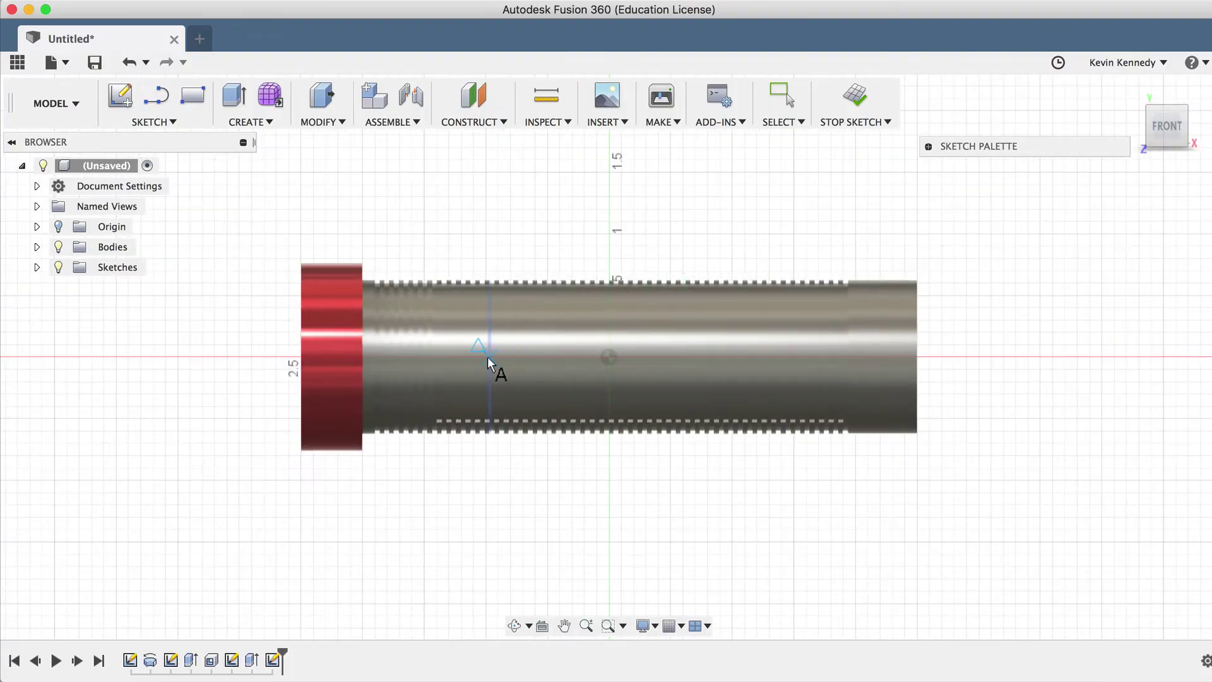
{"action": "left_click", "coordinate": [456, 381]}
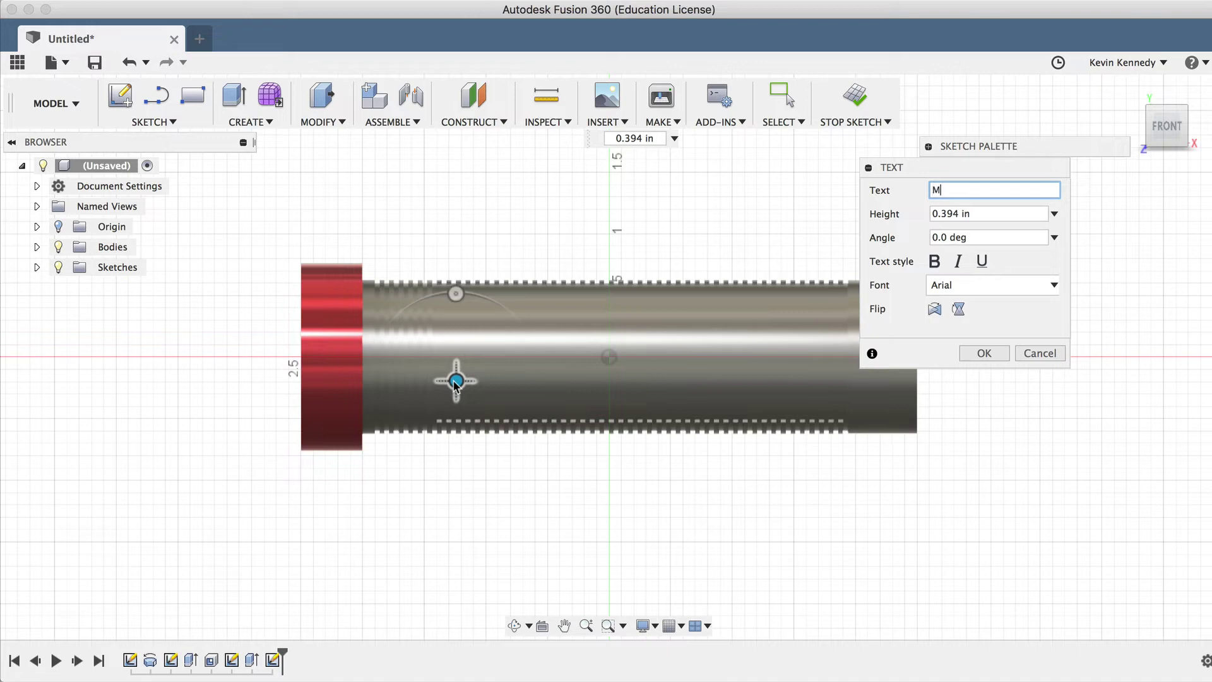
{"action": "type", "text": "Mountaineer"}
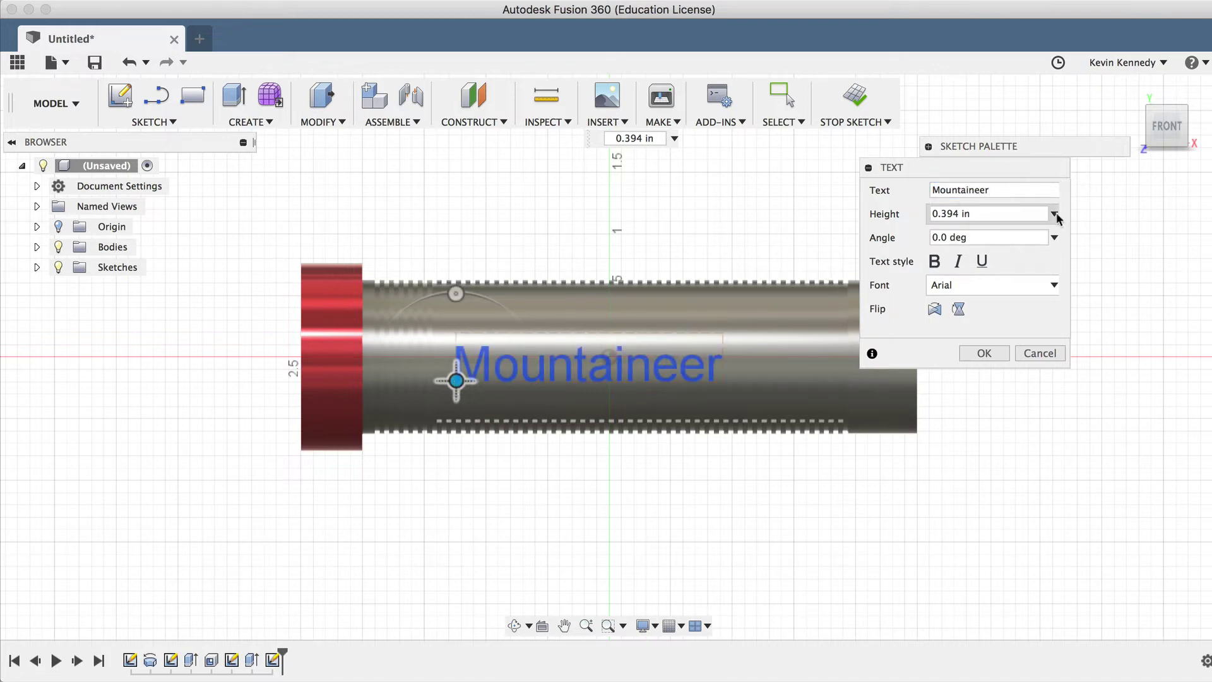
- Set the Mountaineer text's font to Cheri Liney with bold and italic styles
{"action": "left_click", "coordinate": [1050, 285]}
{"action": "scroll", "coordinate": [976, 399], "scroll_direction": "down", "scroll_amount": 3}
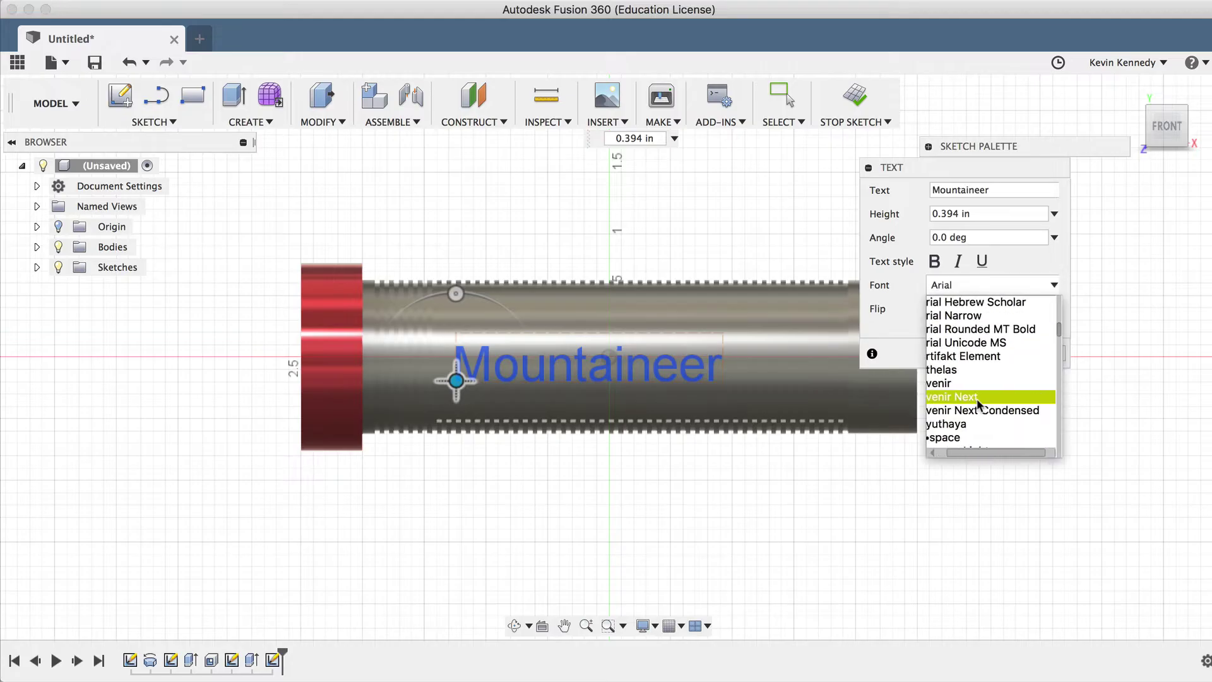
{"action": "scroll", "coordinate": [976, 399], "scroll_direction": "up", "scroll_amount": 1}
{"action": "left_click", "coordinate": [982, 342]}
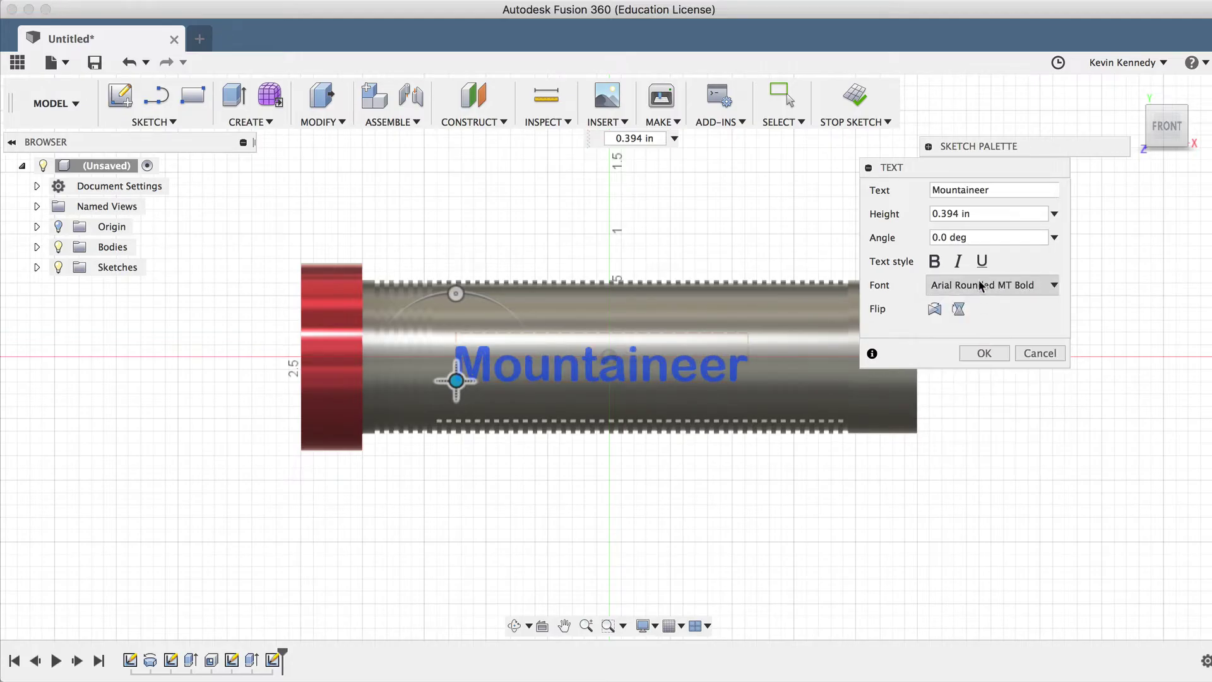
{"action": "left_click", "coordinate": [979, 282]}
{"action": "scroll", "coordinate": [985, 375], "scroll_direction": "down", "scroll_amount": 3}
{"action": "left_click", "coordinate": [985, 372]}
{"action": "left_click", "coordinate": [987, 284]}
{"action": "scroll", "coordinate": [994, 399], "scroll_direction": "down", "scroll_amount": 5}
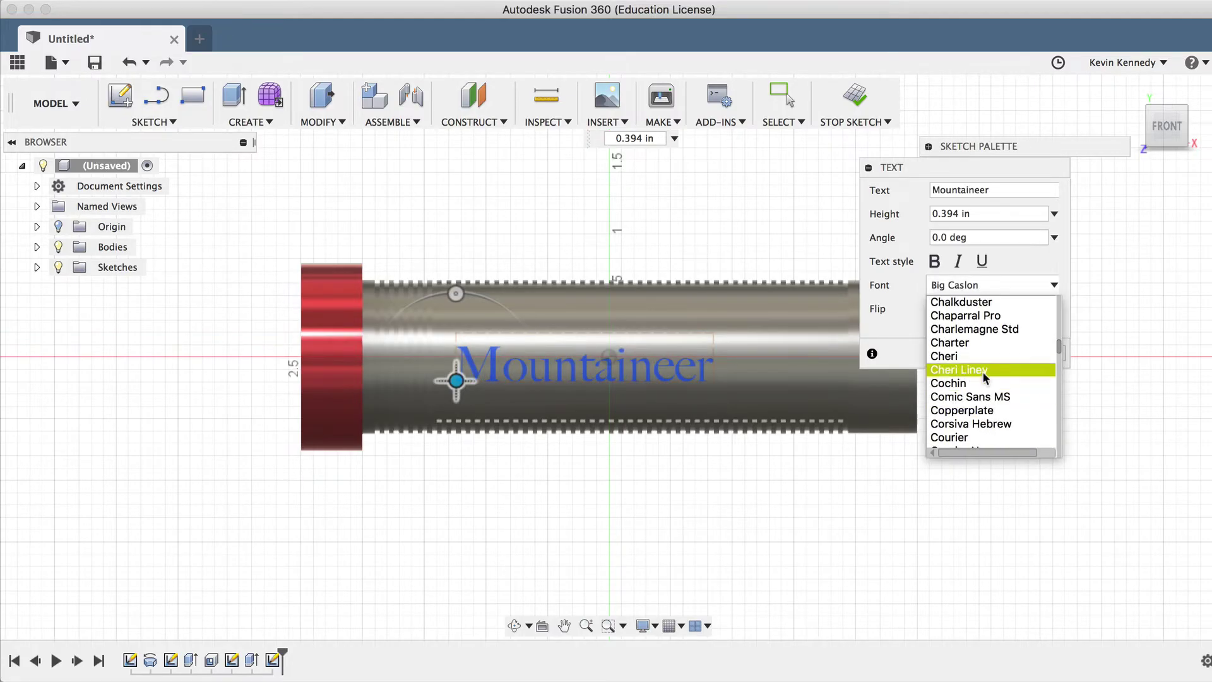
{"action": "left_click", "coordinate": [982, 371]}
{"action": "left_click", "coordinate": [934, 260]}
{"action": "left_click", "coordinate": [958, 261]}
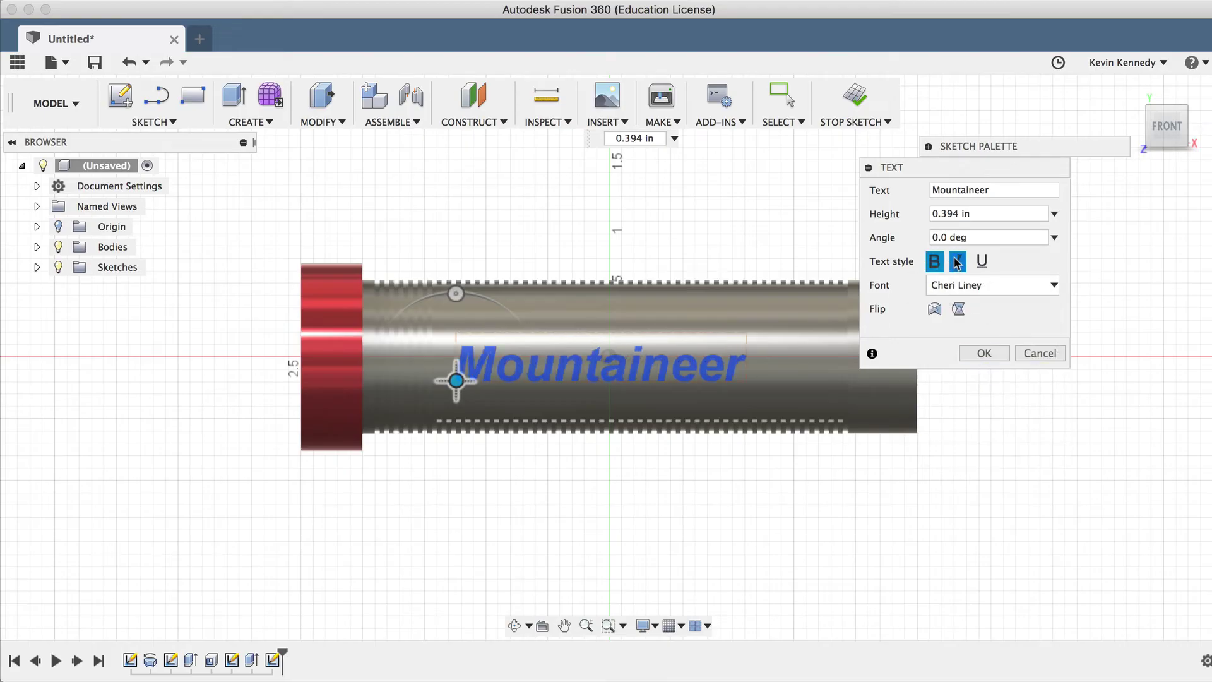
- Set the Mountaineer text's height to 0.494 in and confirm the text
{"action": "left_click", "coordinate": [1054, 214]}
{"action": "left_click", "coordinate": [947, 213]}
{"action": "type", "text": "6"}
{"action": "key", "text": "BackSpace"}
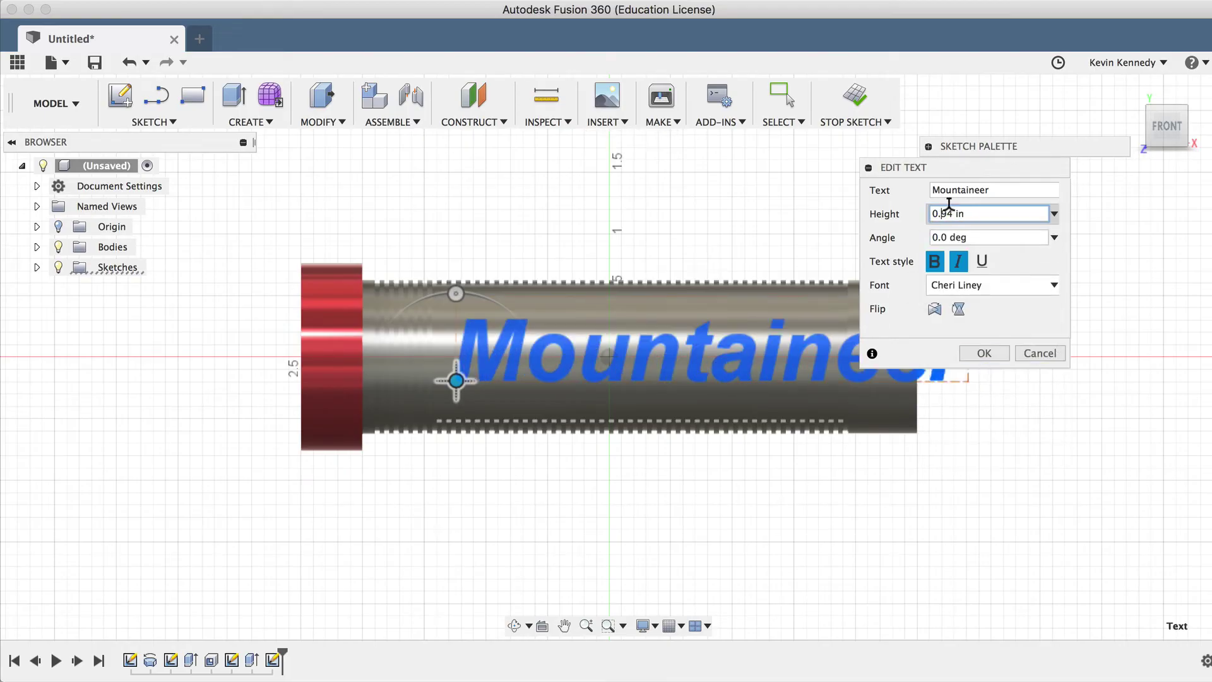
{"action": "type", "text": "4"}
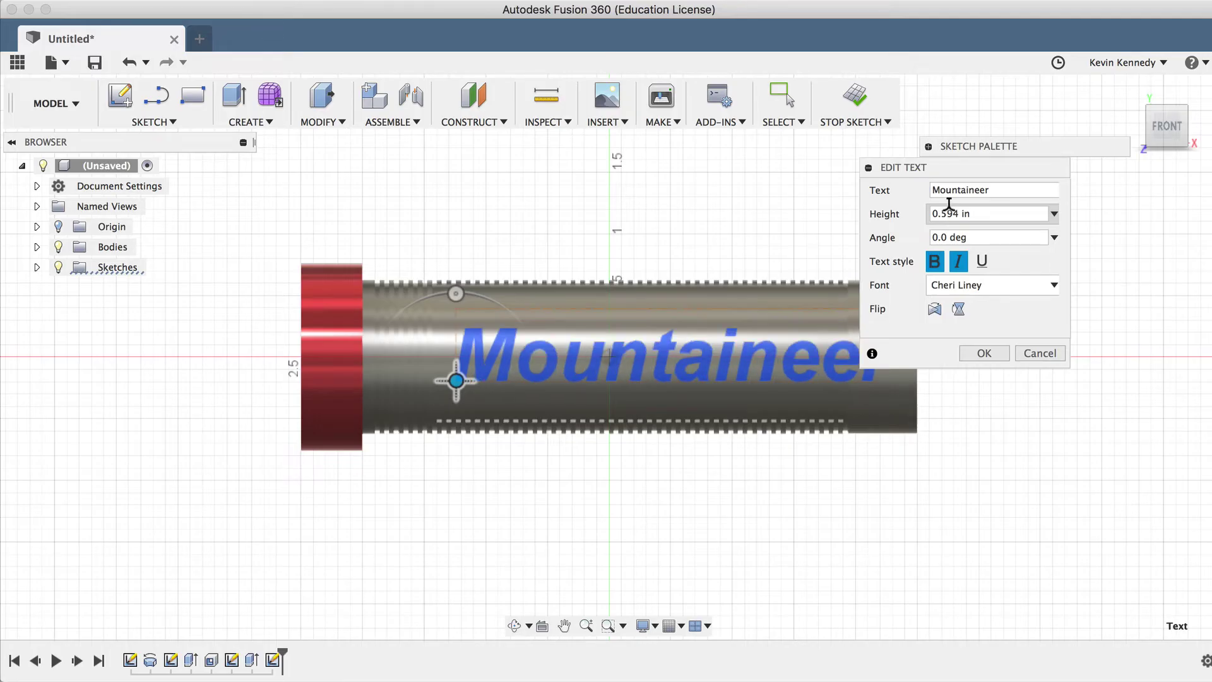
{"action": "key", "text": "BackSpace"}
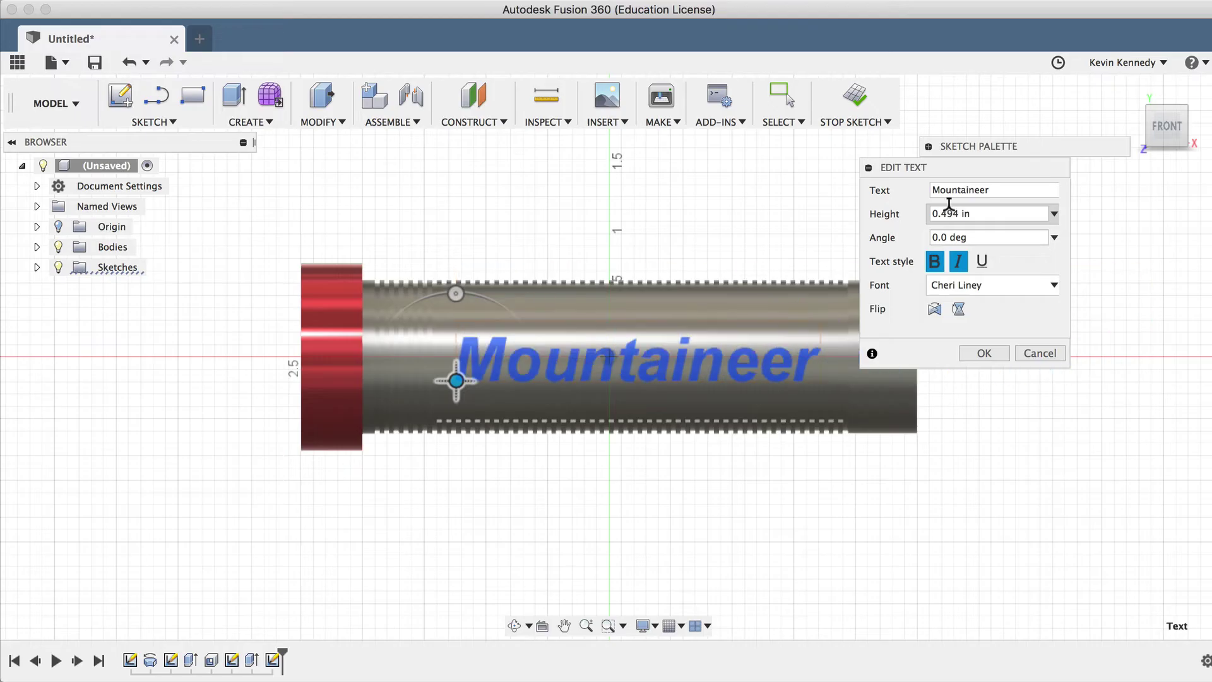
{"action": "left_click", "coordinate": [993, 355]}
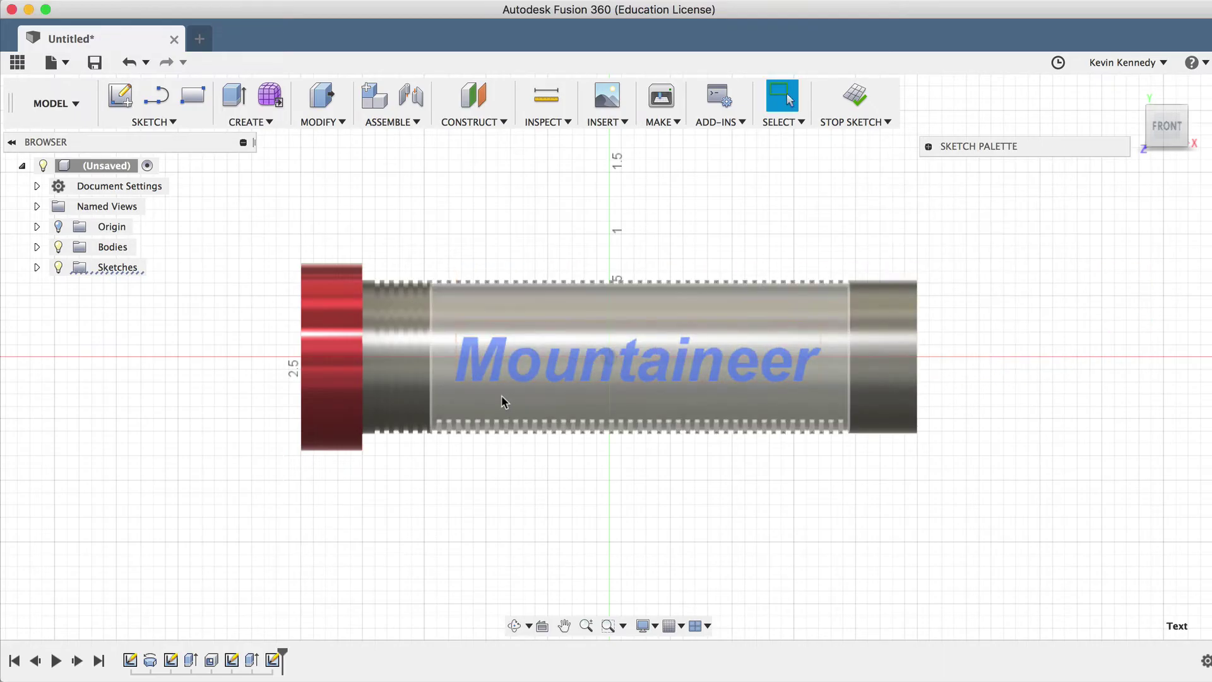
- Extrude the Mountaineer text 0.03 in, starting from the smooth cut cylindrical face and joining it to the body
{"action": "mouse_move", "coordinate": [1160, 137]}
{"action": "left_mouse_down"}
{"action": "mouse_move", "coordinate": [1201, 134]}
{"action": "mouse_move", "coordinate": [38, 130]}
{"action": "mouse_move", "coordinate": [139, 131]}
{"action": "mouse_move", "coordinate": [39, 116]}
{"action": "mouse_move", "coordinate": [119, 152]}
{"action": "mouse_move", "coordinate": [119, 125]}
{"action": "mouse_move", "coordinate": [134, 120]}
{"action": "mouse_move", "coordinate": [69, 123]}
{"action": "mouse_move", "coordinate": [96, 141]}
{"action": "mouse_move", "coordinate": [136, 121]}
{"action": "left_mouse_up"}
{"action": "mouse_move", "coordinate": [135, 117]}
{"action": "middle_mouse_down", "text": "shift"}
{"action": "mouse_move", "coordinate": [191, 145]}
{"action": "mouse_move", "coordinate": [222, 140]}
{"action": "middle_mouse_up", "text": "shift"}
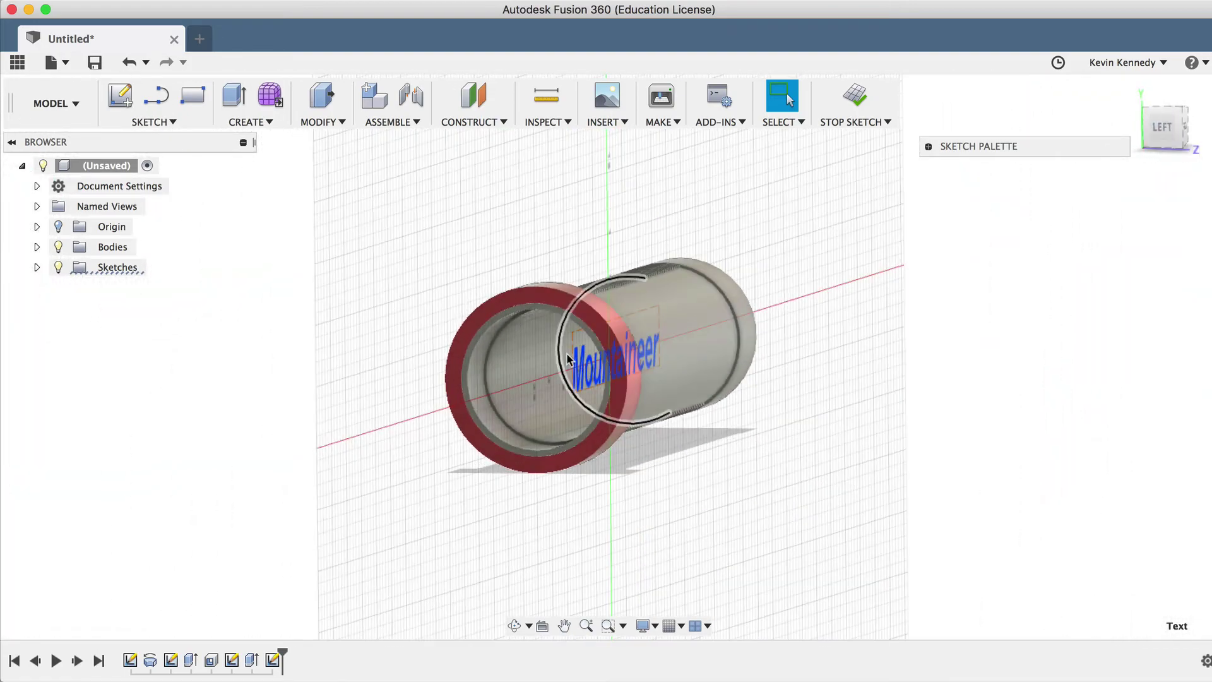
{"action": "right_click", "coordinate": [582, 371]}
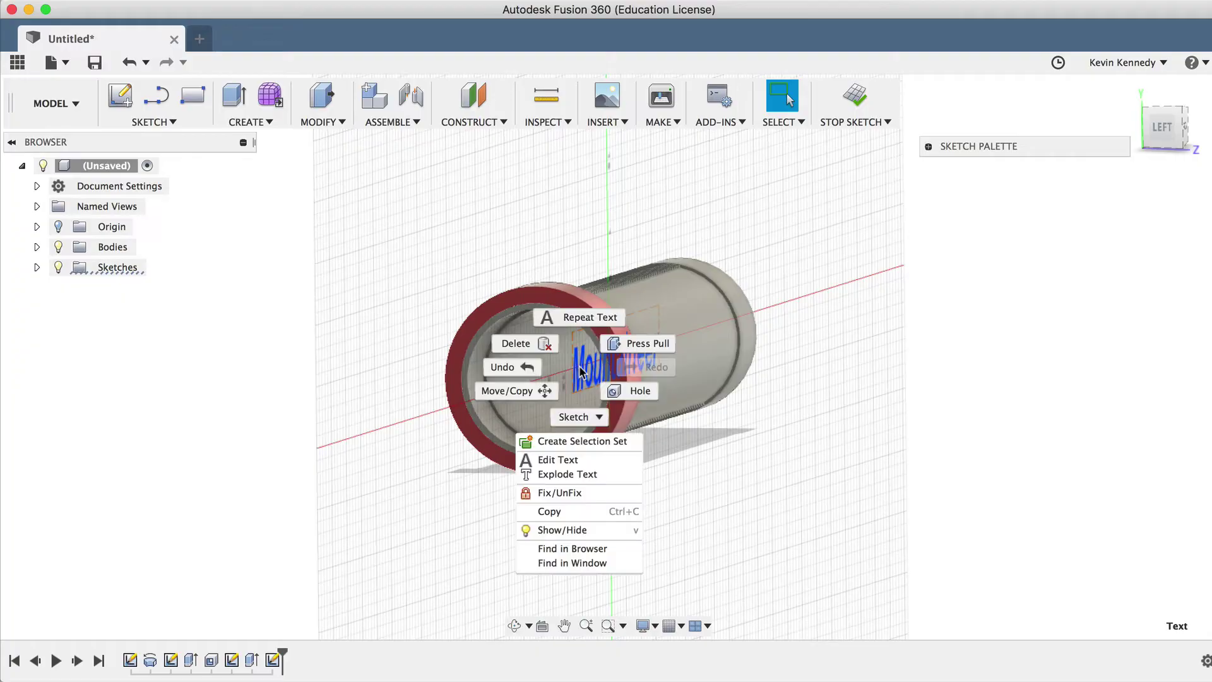
{"action": "left_click", "coordinate": [632, 344]}
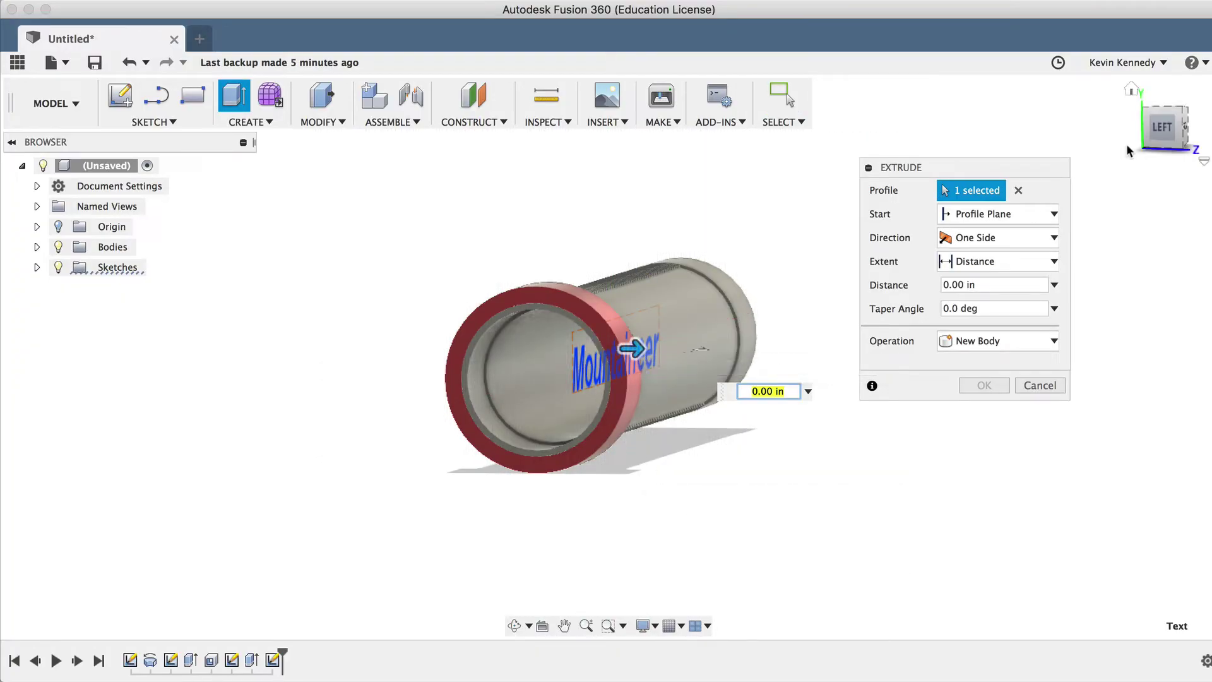
{"action": "left_click", "coordinate": [1170, 140]}
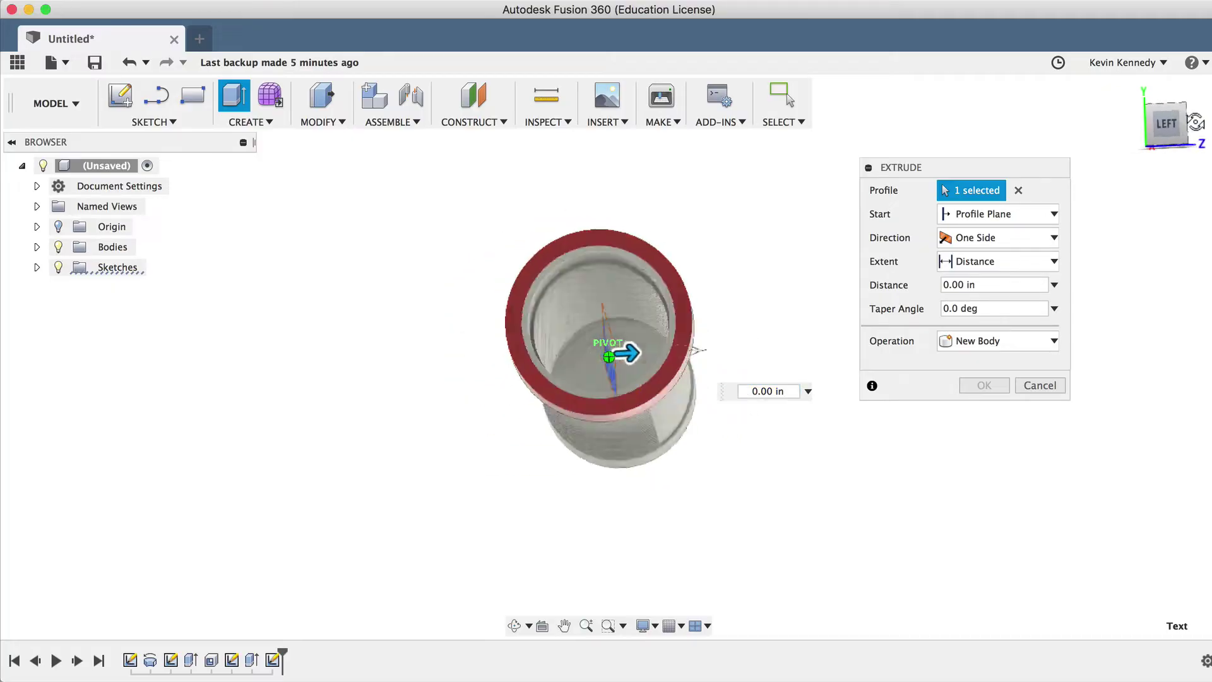
{"action": "mouse_move", "coordinate": [1168, 123]}
{"action": "left_mouse_down"}
{"action": "mouse_move", "coordinate": [1161, 110]}
{"action": "mouse_move", "coordinate": [1173, 129]}
{"action": "mouse_move", "coordinate": [1187, 126]}
{"action": "left_mouse_up"}
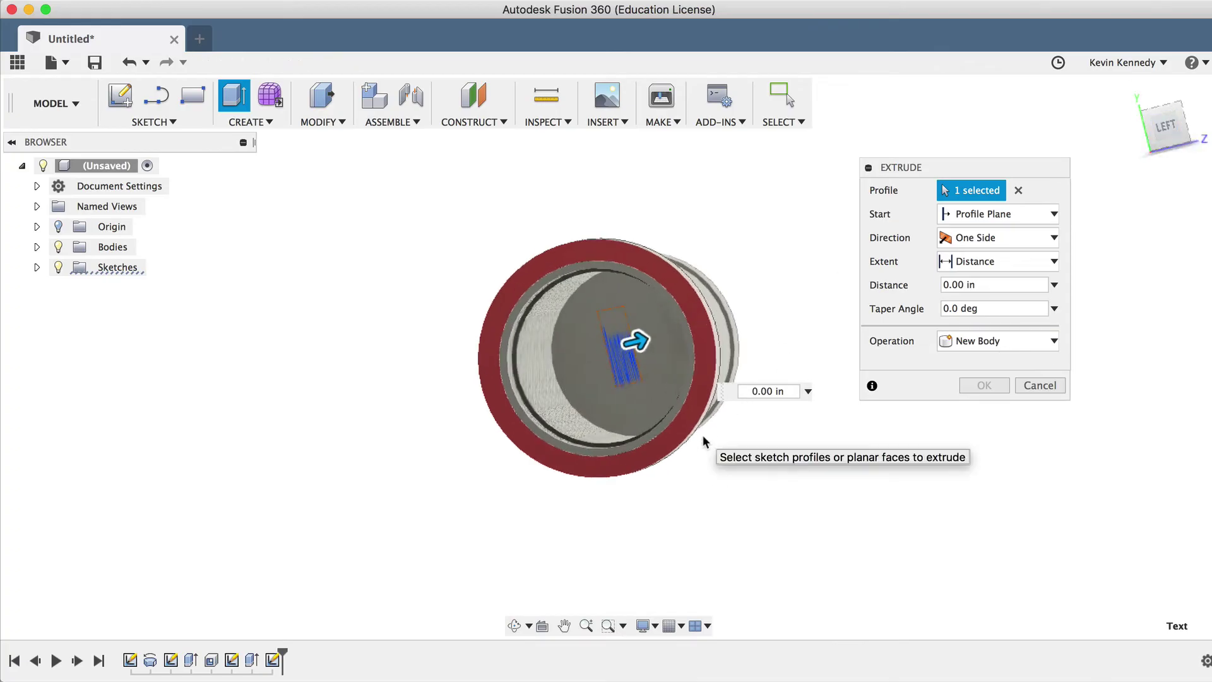
{"action": "scroll", "coordinate": [702, 434], "scroll_direction": "up", "scroll_amount": 3}
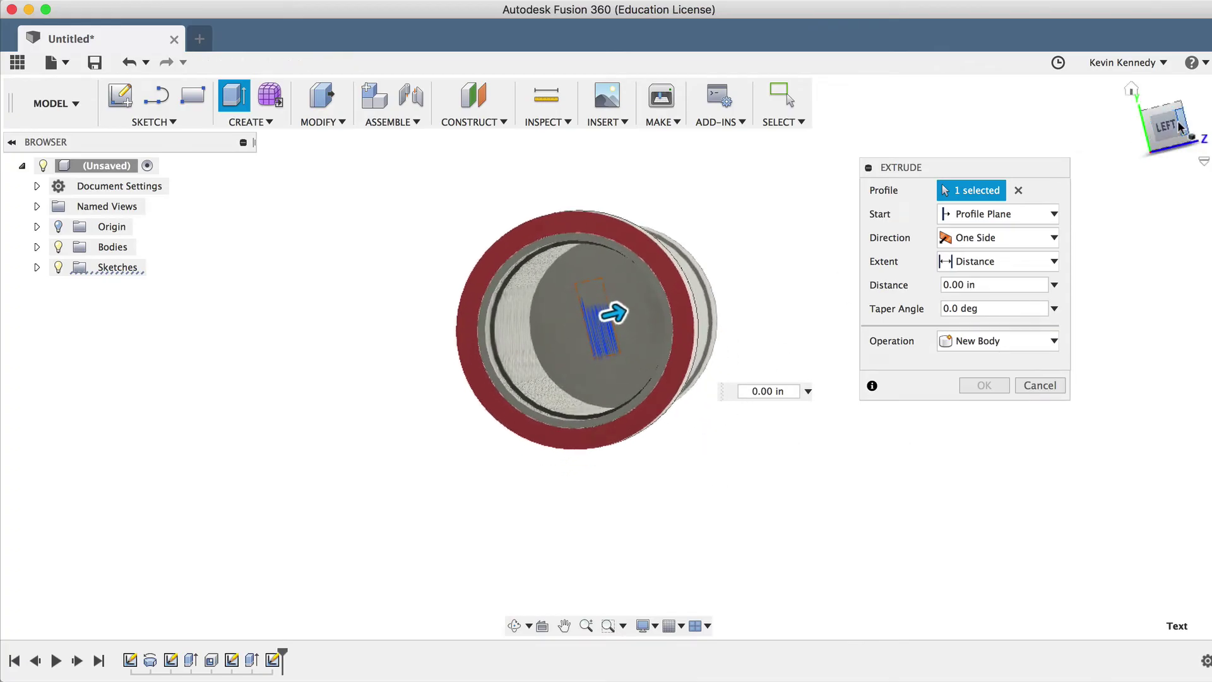
{"action": "left_click_drag", "start_coordinate": [1178, 126], "coordinate": [1165, 123]}
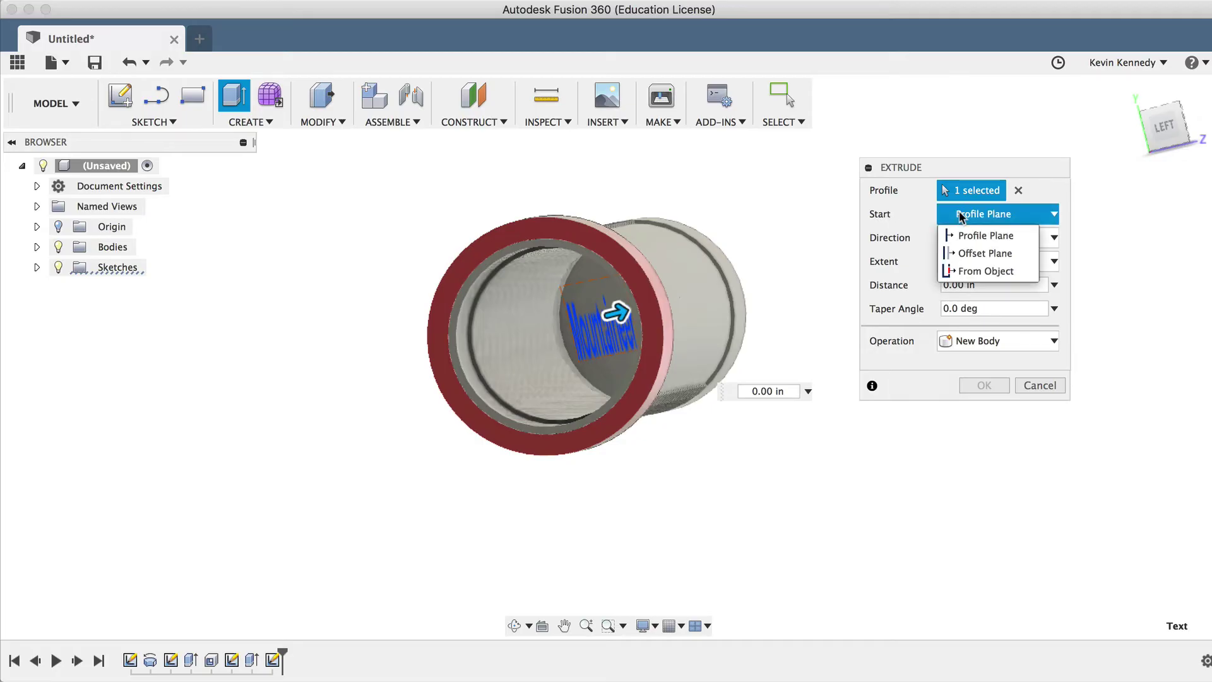
{"action": "left_click", "coordinate": [975, 271]}
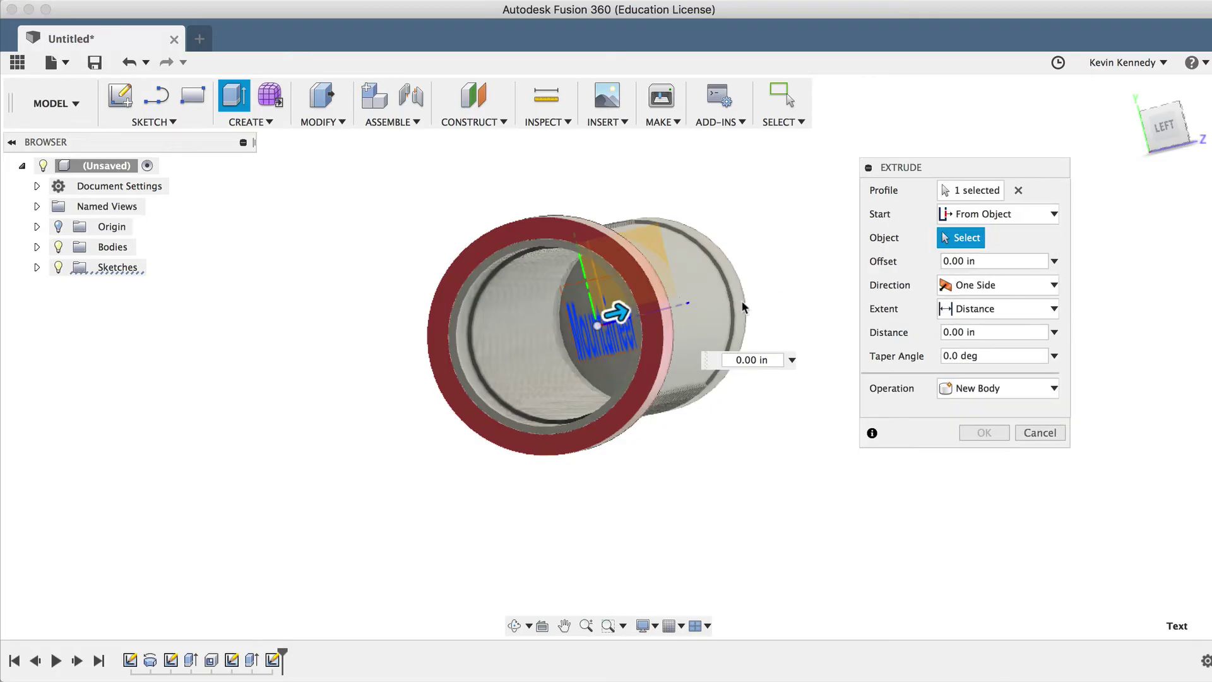
{"action": "left_click", "coordinate": [695, 315]}
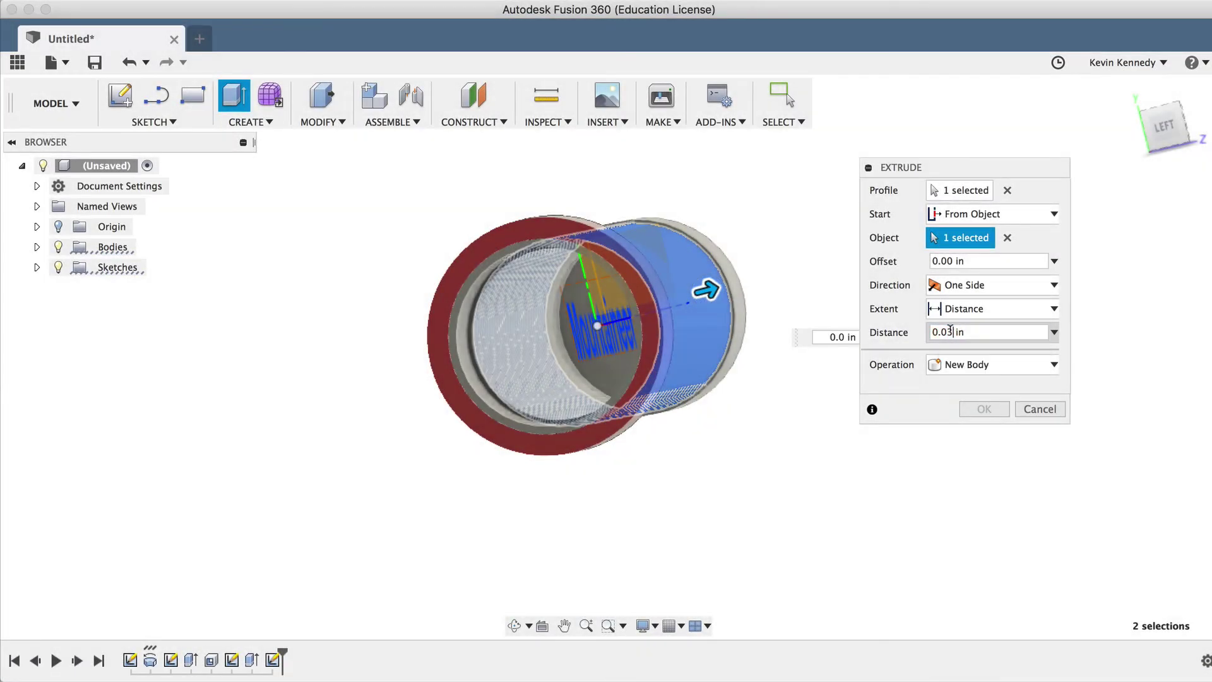
{"action": "key", "text": "Return"}
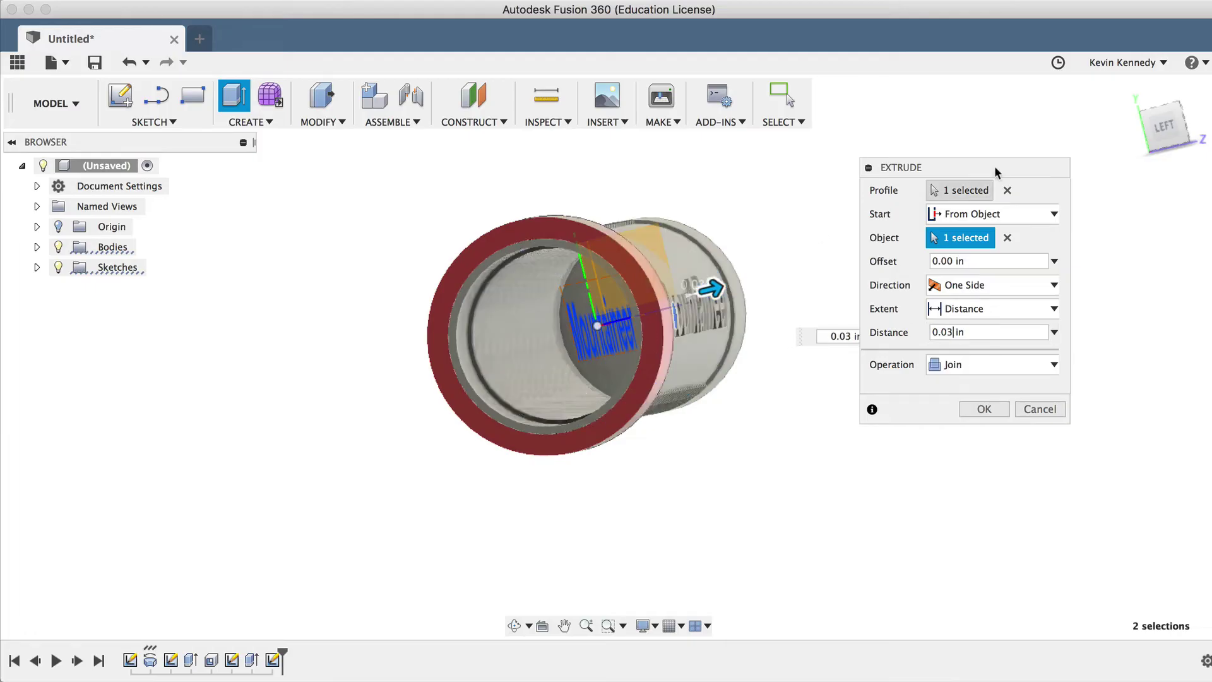
{"action": "mouse_move", "coordinate": [1166, 131]}
{"action": "left_mouse_down"}
{"action": "mouse_move", "coordinate": [1140, 137]}
{"action": "mouse_move", "coordinate": [1136, 117]}
{"action": "mouse_move", "coordinate": [1163, 132]}
{"action": "left_mouse_up"}
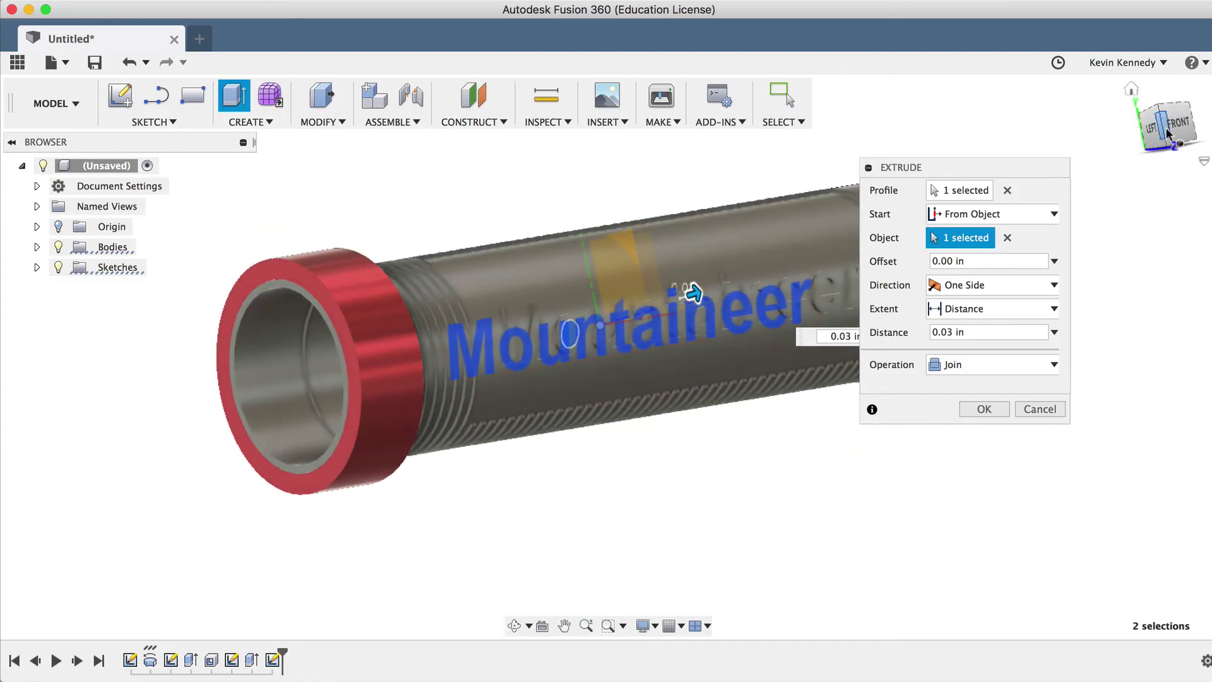
{"action": "left_click", "coordinate": [988, 407]}
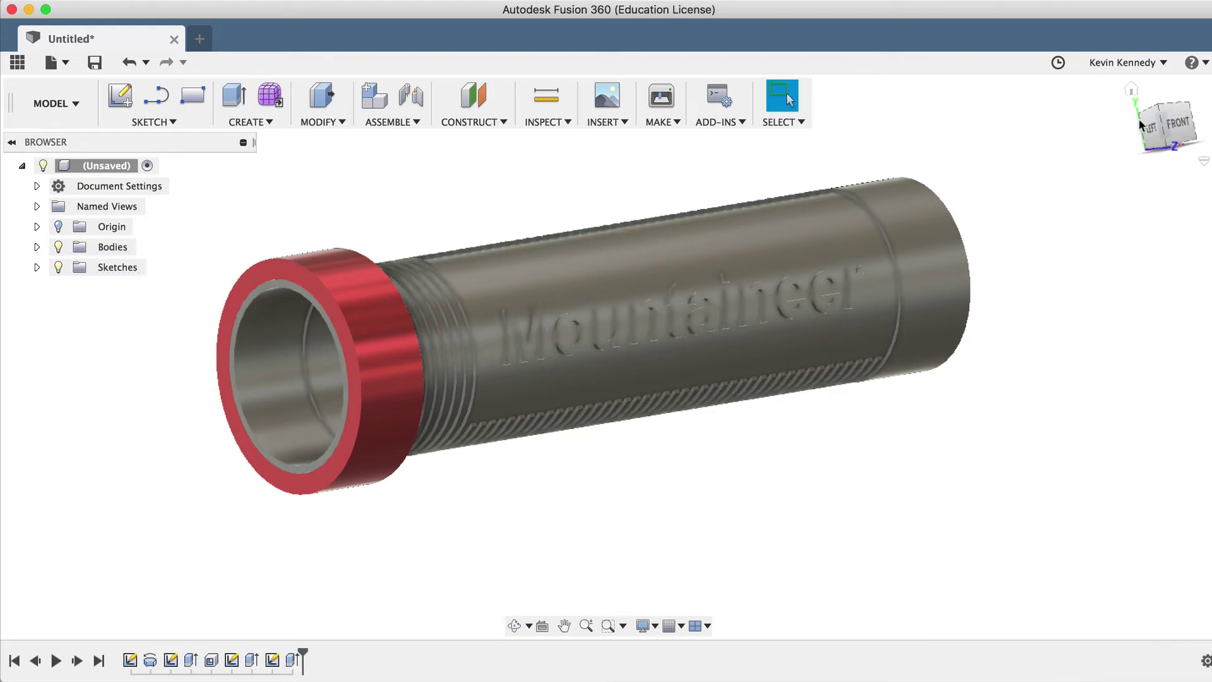
- Edit the arc profile sketch and move the upper short bounding line along the cylinder's edge toward the lower one
{"action": "middle_click_drag", "start_coordinate": [1084, 100], "coordinate": [1003, 129], "text": "shift"}
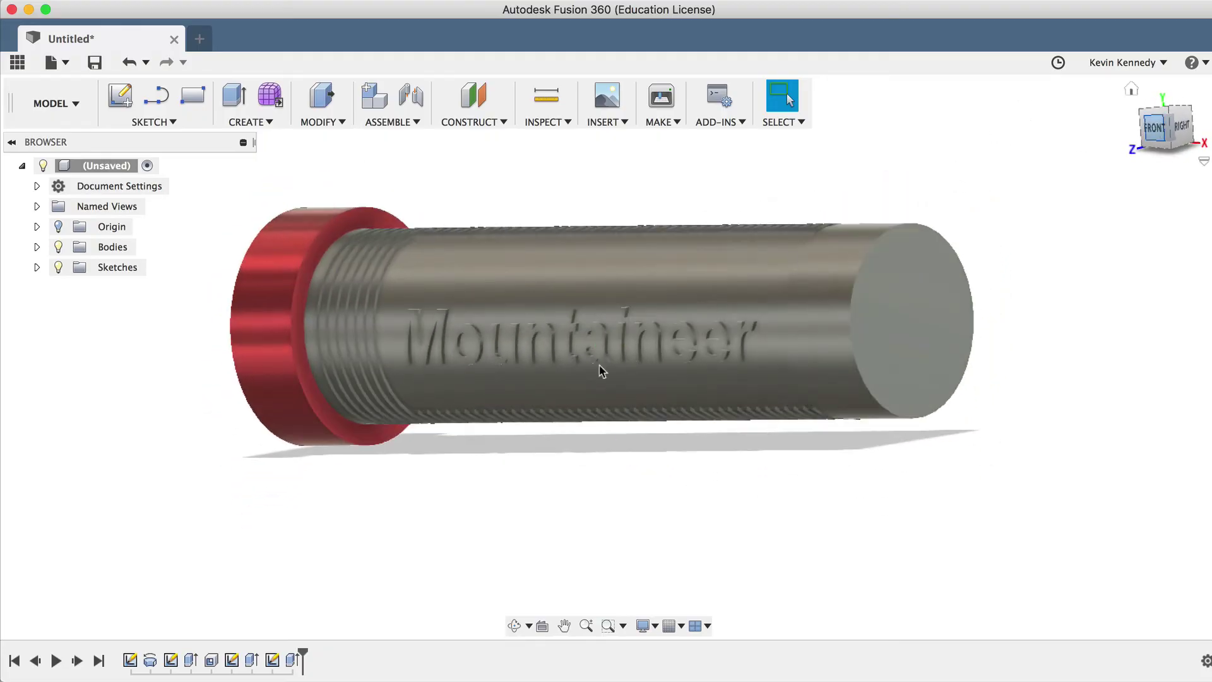
{"action": "left_click", "coordinate": [231, 660]}
{"action": "right_click", "coordinate": [232, 660]}
{"action": "left_click", "coordinate": [260, 563]}
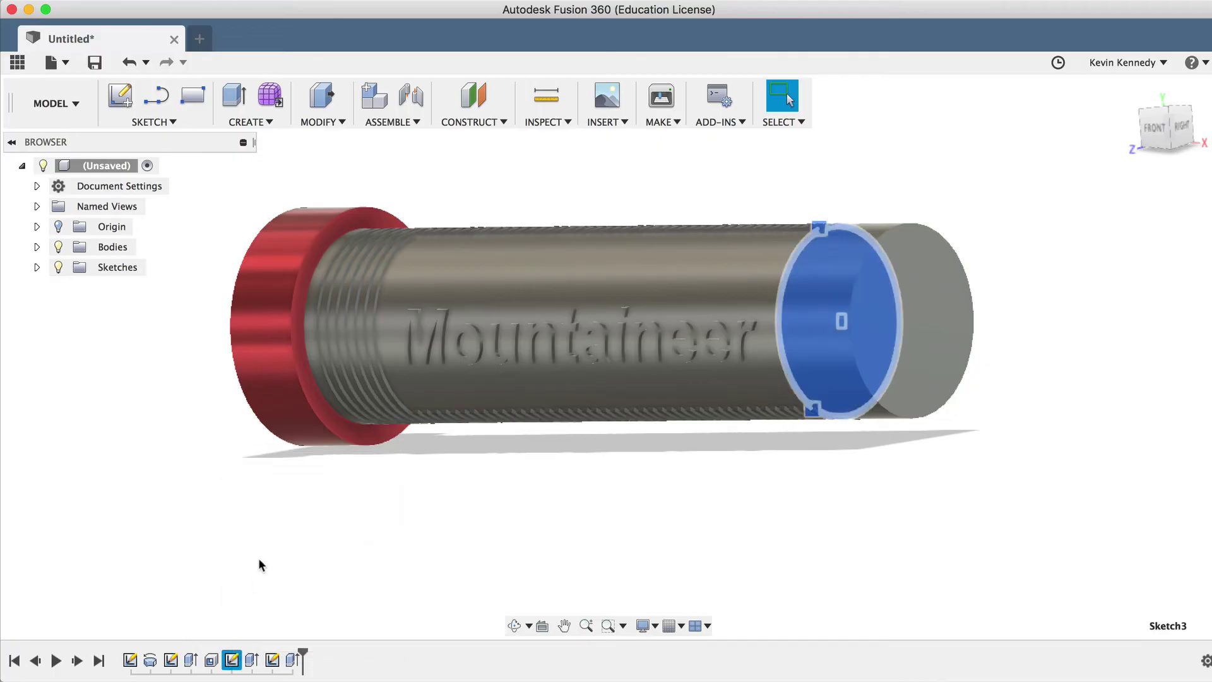
{"action": "right_click", "coordinate": [232, 660]}
{"action": "left_click", "coordinate": [283, 489]}
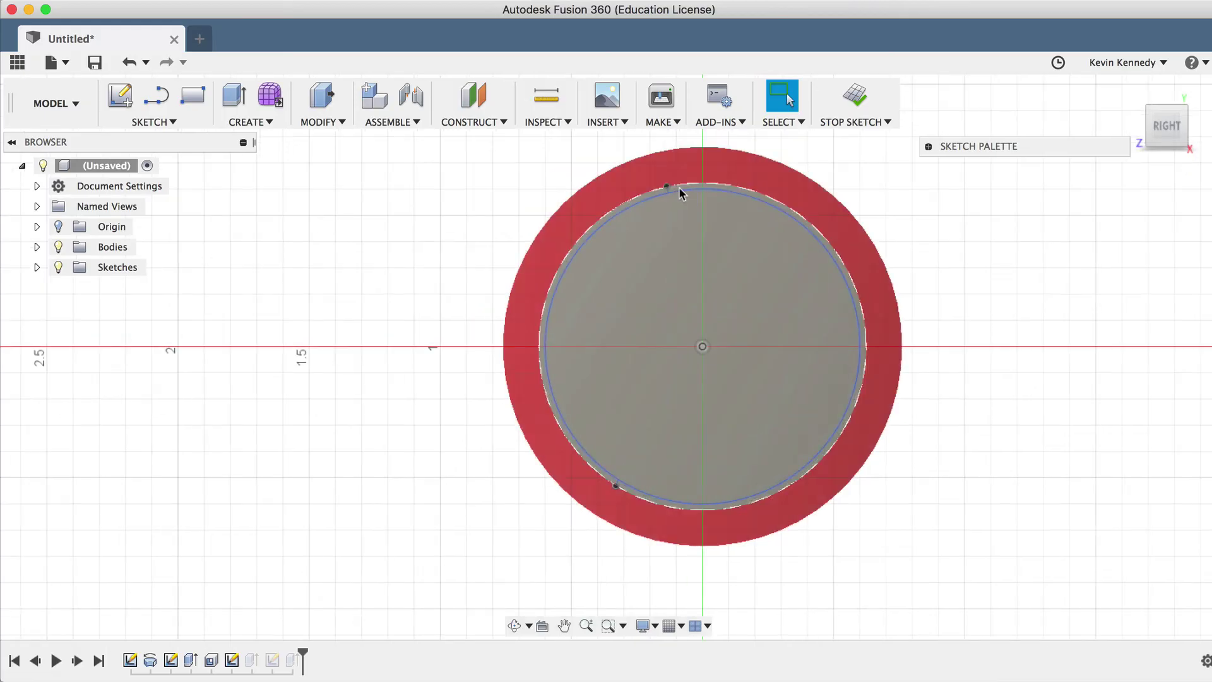
{"action": "scroll", "coordinate": [667, 188], "scroll_direction": "up", "scroll_amount": 2}
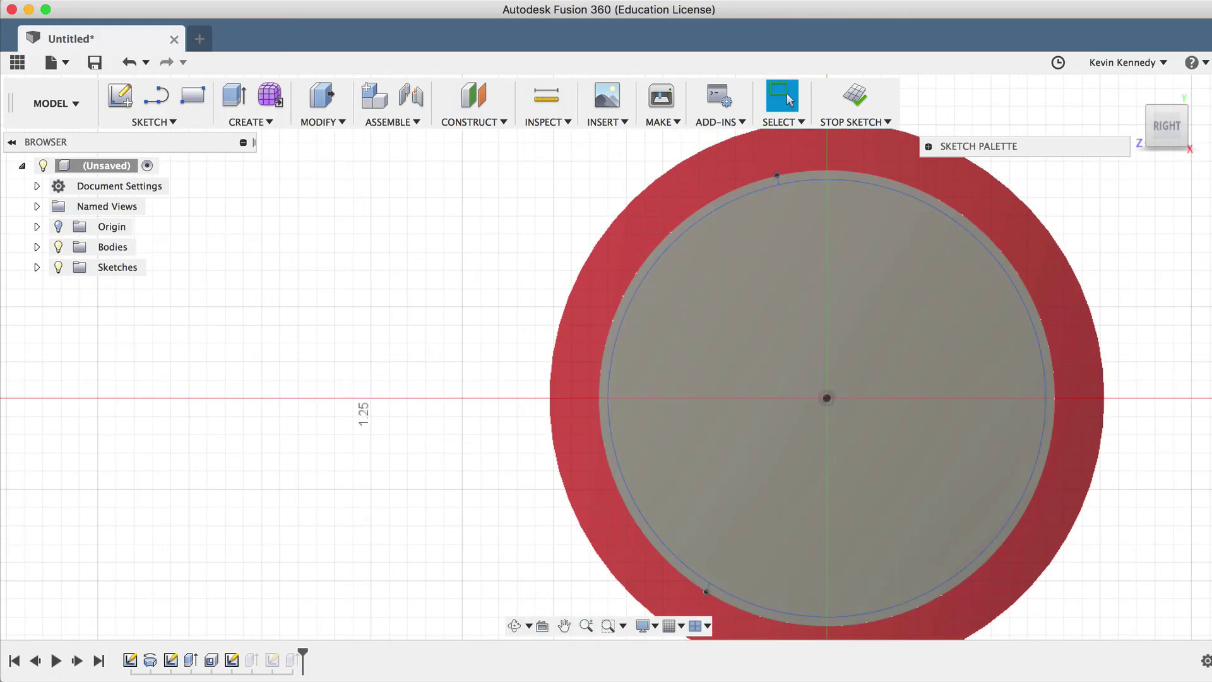
{"action": "left_click", "coordinate": [780, 182]}
{"action": "key", "text": "l"}
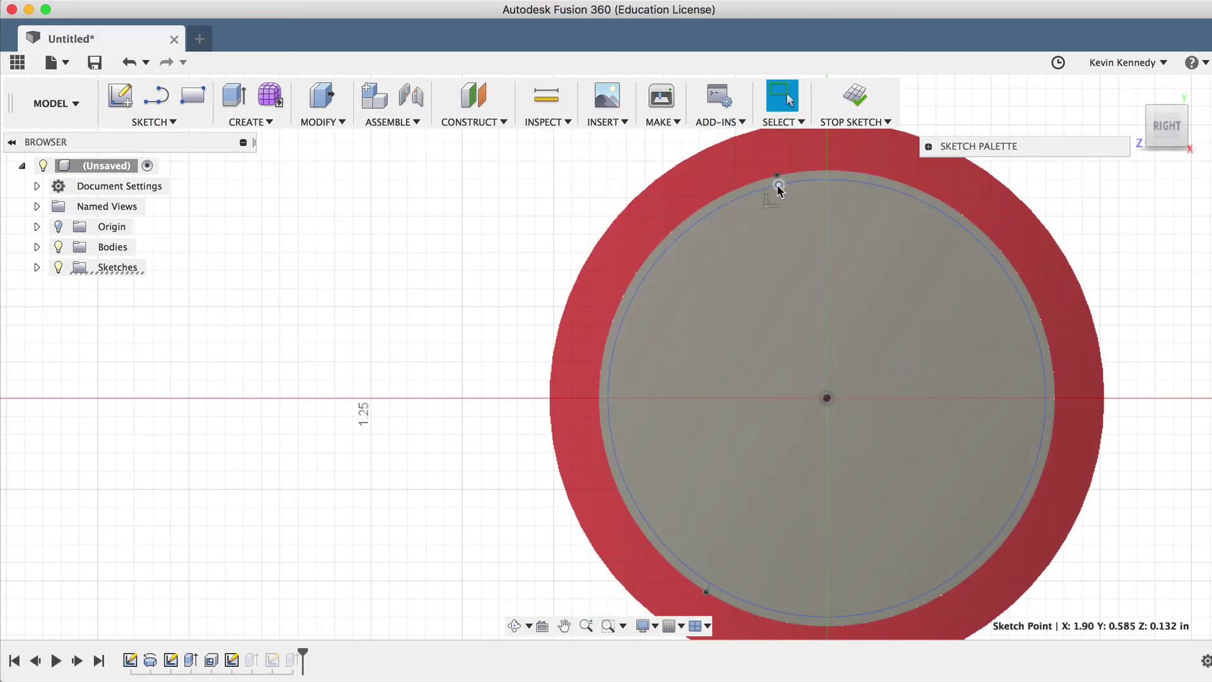
{"action": "left_click", "coordinate": [778, 176]}
{"action": "left_click_drag", "start_coordinate": [692, 202], "coordinate": [658, 229]}
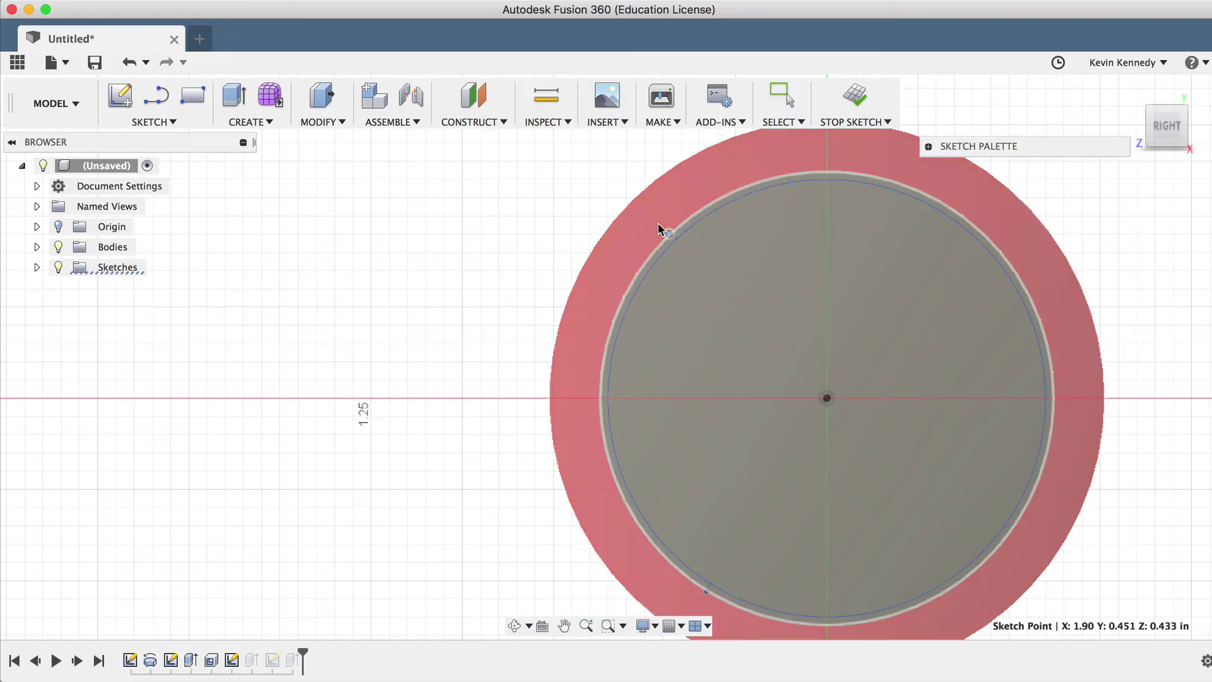
- Move the lower short bounding line along the cylinder's edge toward the upper one and finish the sketch
{"action": "mouse_move", "coordinate": [1166, 124]}
{"action": "left_mouse_down"}
{"action": "mouse_move", "coordinate": [1182, 125]}
{"action": "mouse_move", "coordinate": [1167, 126]}
{"action": "left_mouse_up"}
{"action": "left_click", "coordinate": [1167, 126]}
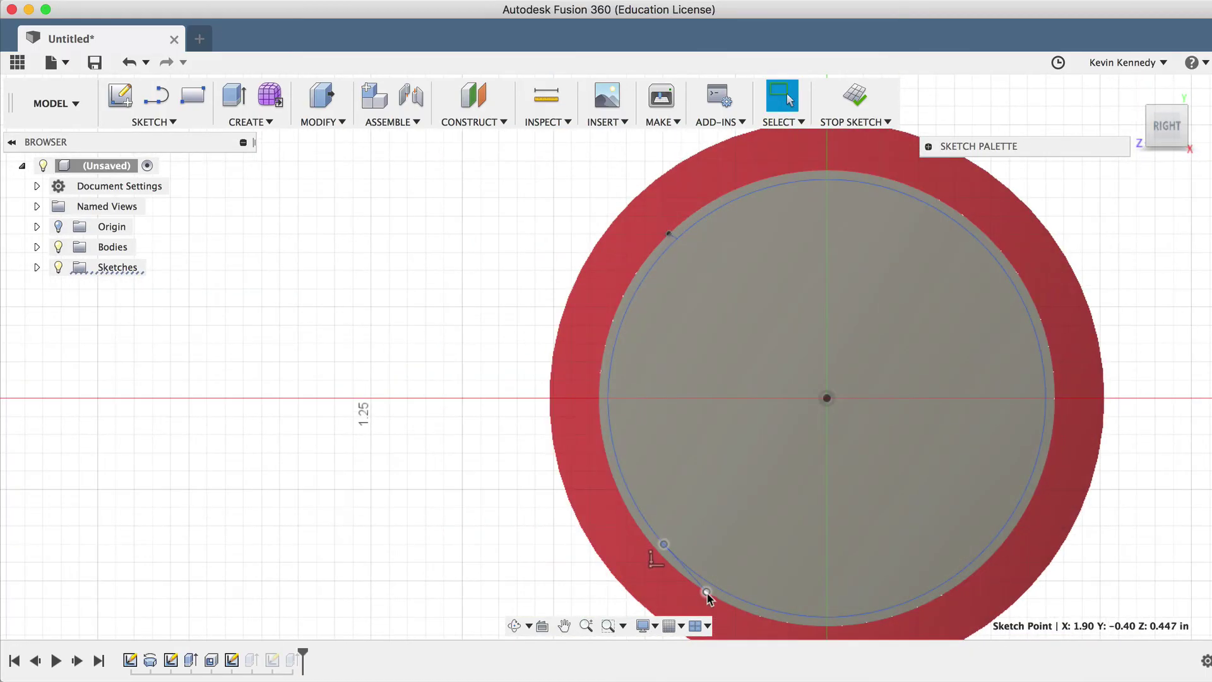
{"action": "left_click", "coordinate": [855, 101]}
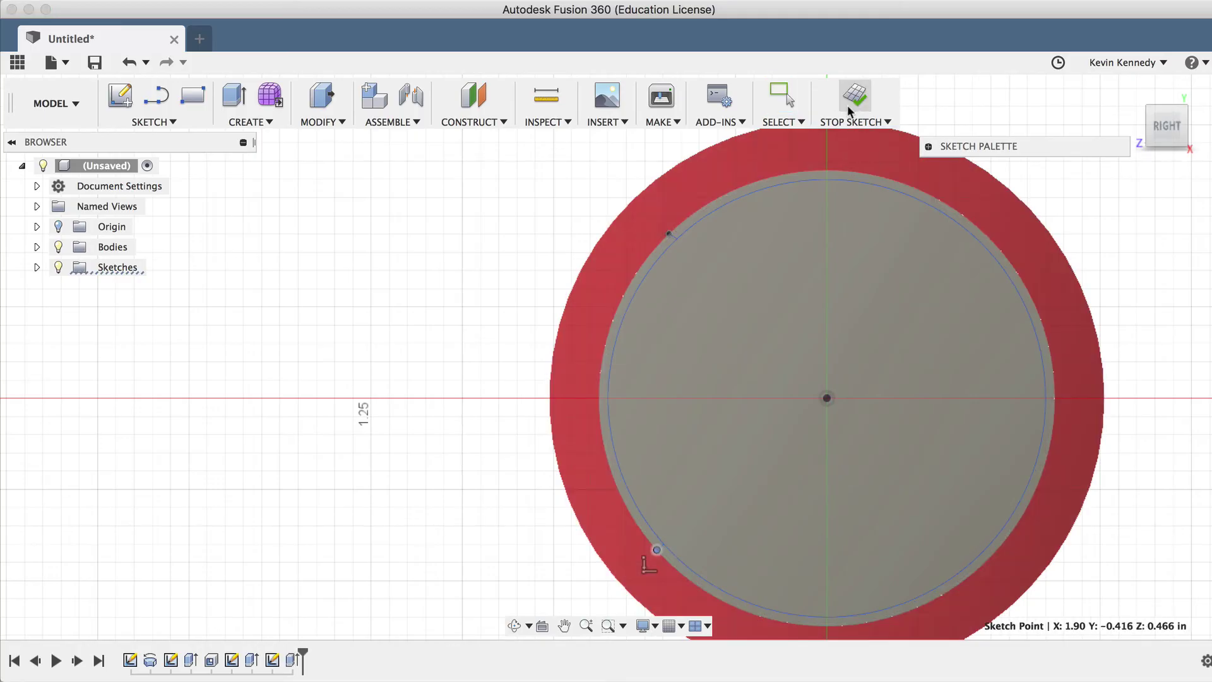
- Edit the arc profile sketch, moving the lower and upper short bounding lines along the cylinder's edge closer together, and finish the sketch
{"action": "left_click", "coordinate": [1149, 113]}
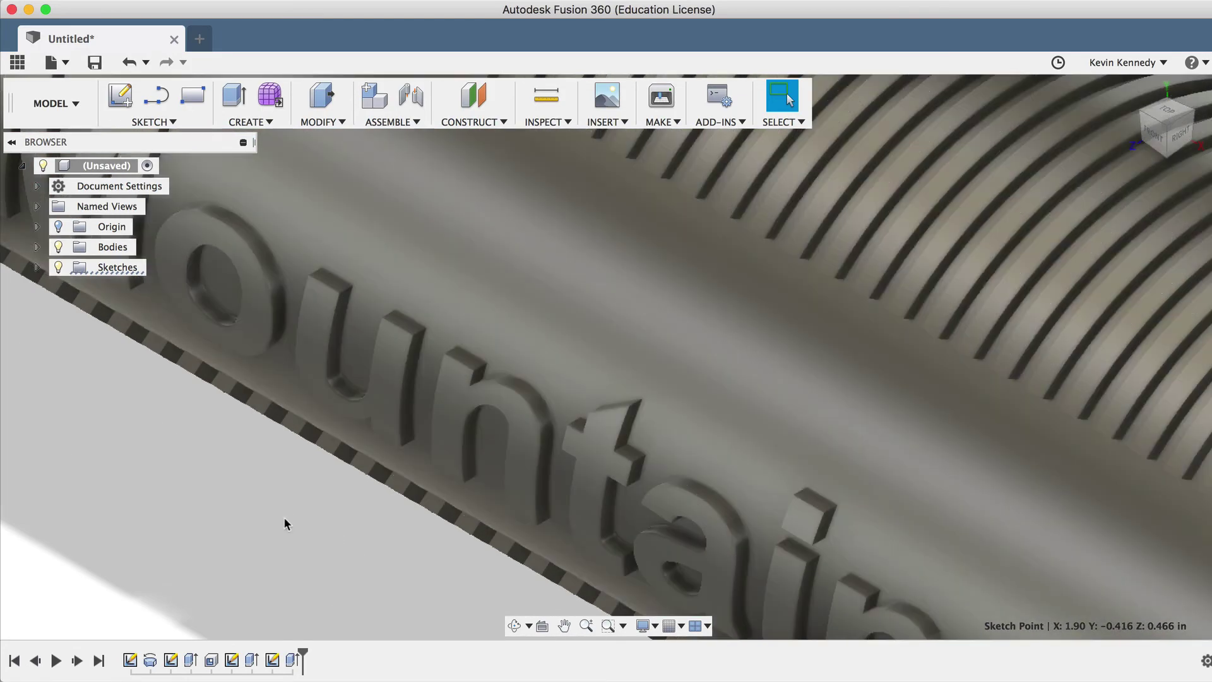
{"action": "left_click_drag", "start_coordinate": [1165, 149], "coordinate": [1167, 135]}
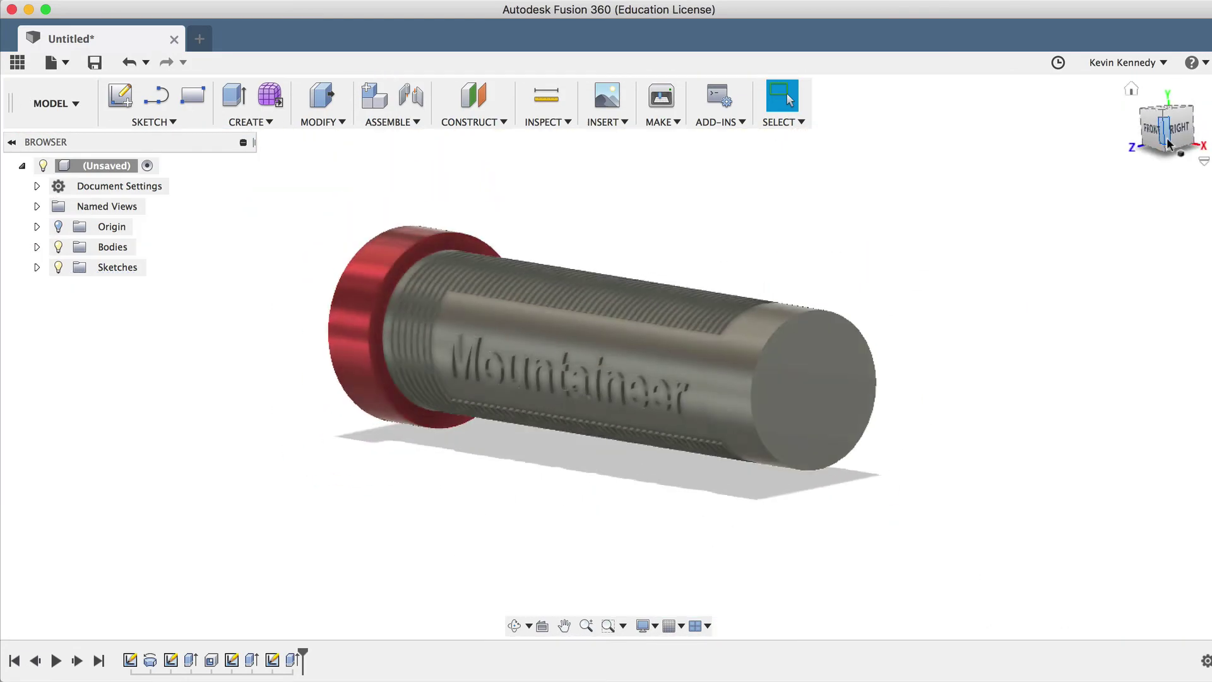
{"action": "double_click", "coordinate": [231, 660]}
{"action": "scroll", "coordinate": [494, 395], "scroll_direction": "up", "scroll_amount": 10}
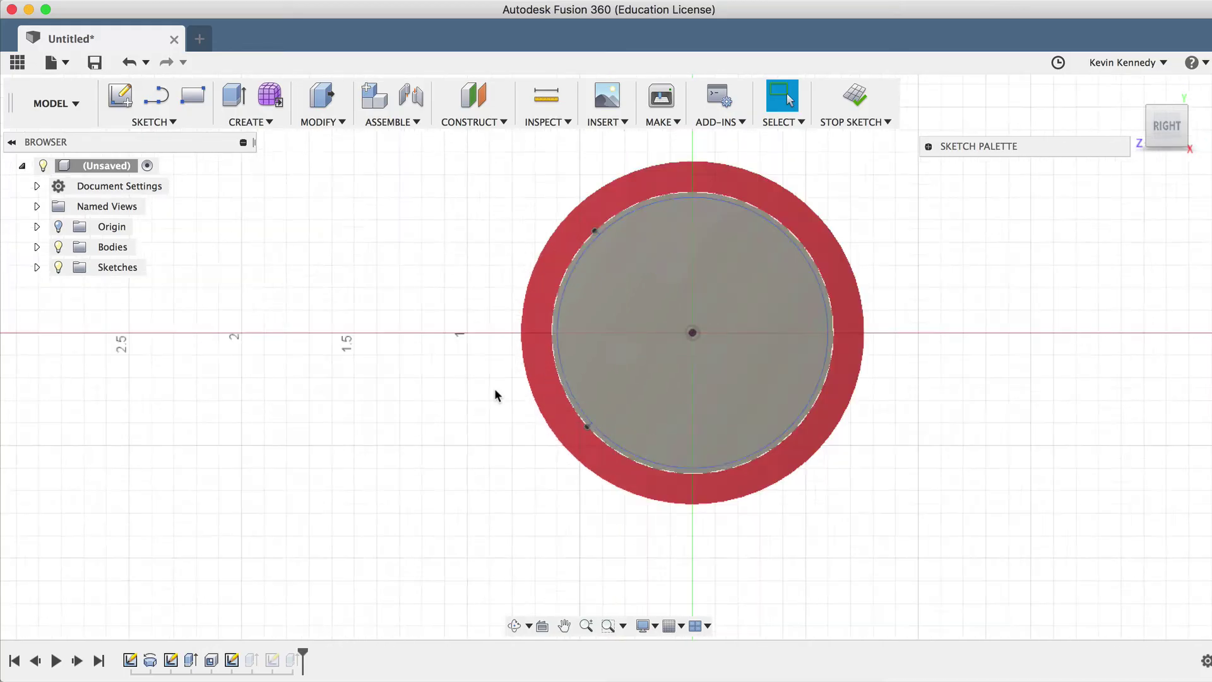
{"action": "scroll", "coordinate": [683, 353], "scroll_direction": "down", "scroll_amount": 10}
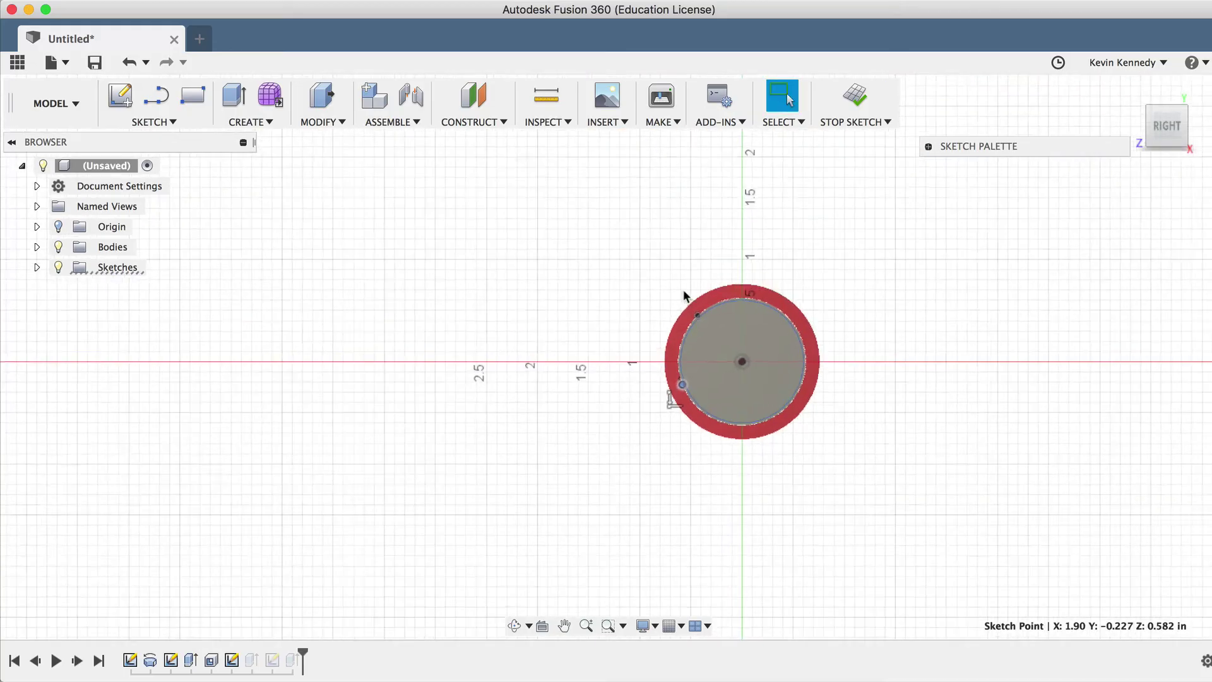
{"action": "scroll", "coordinate": [714, 568], "scroll_direction": "up", "scroll_amount": 8}
{"action": "left_click", "coordinate": [849, 102]}
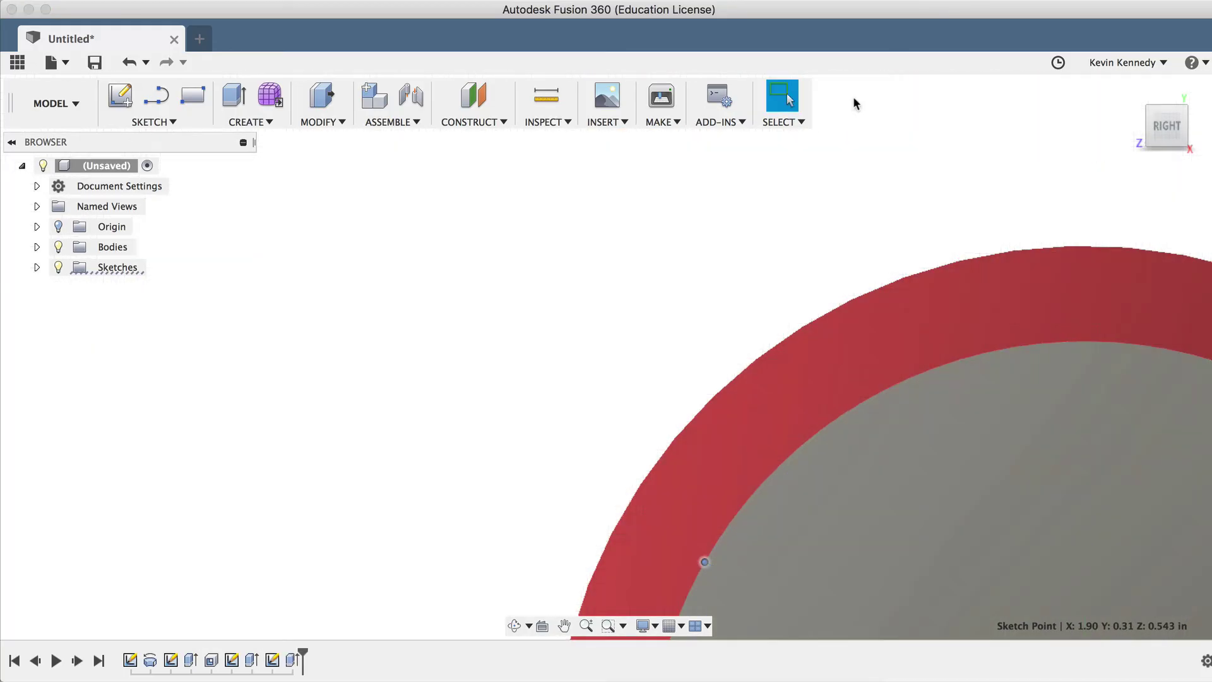
- Reopen the arc profile sketch, move the upper short bounding line further down the cylinder's edge, and finish the sketch
{"action": "mouse_move", "coordinate": [1165, 126]}
{"action": "left_mouse_down"}
{"action": "mouse_move", "coordinate": [1119, 145]}
{"action": "mouse_move", "coordinate": [1088, 141]}
{"action": "left_mouse_up"}
{"action": "double_click", "coordinate": [232, 659]}
{"action": "scroll", "coordinate": [483, 310], "scroll_direction": "up", "scroll_amount": 10}
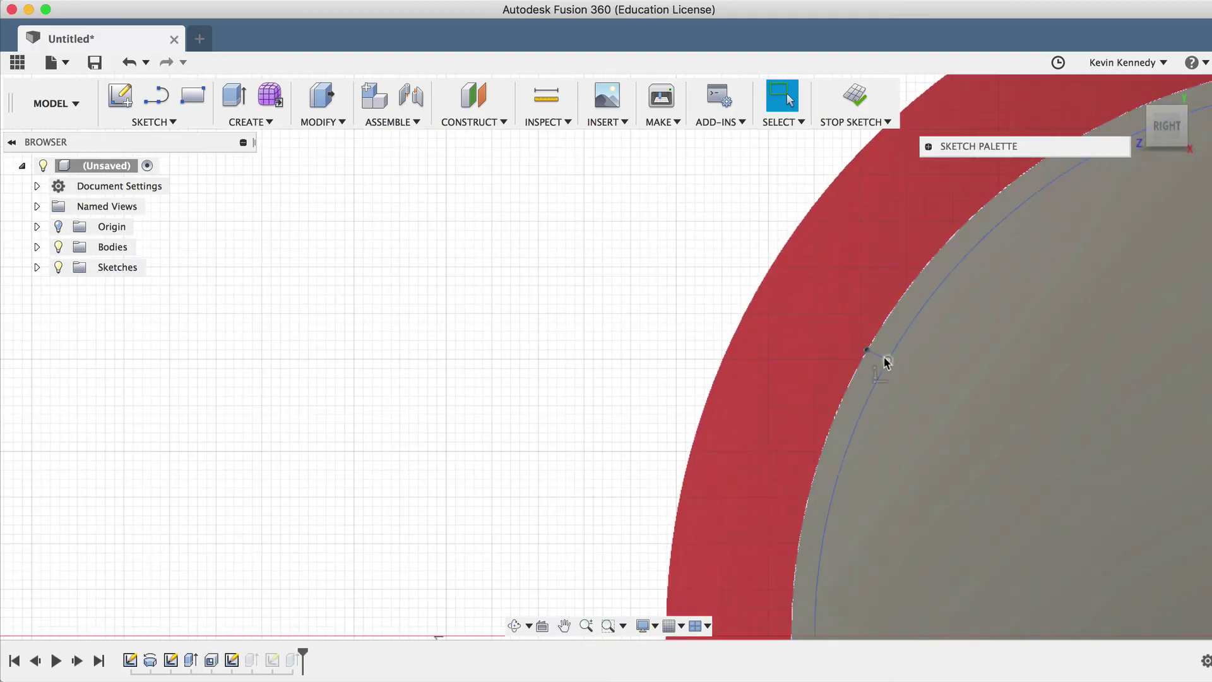
{"action": "left_click", "coordinate": [852, 103]}
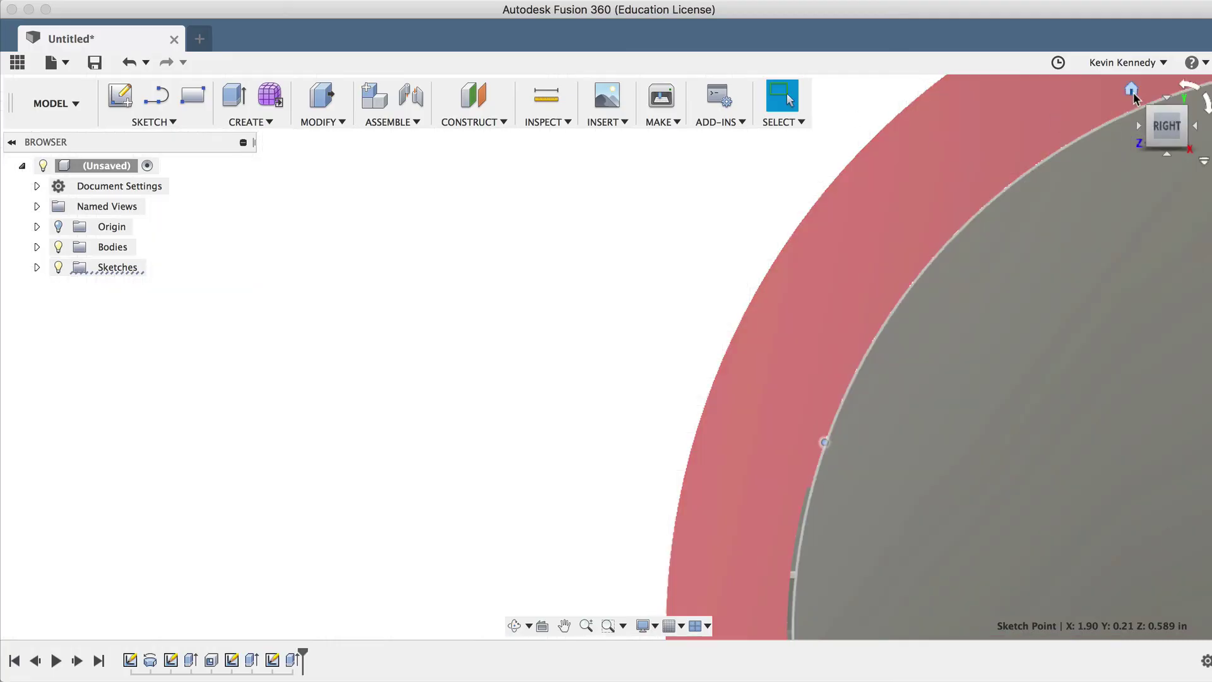
- Fillet the circular edge at the cylinder's closed end, opposite the red ring, with a 0.1 in radius
{"action": "middle_click_drag", "start_coordinate": [1087, 429], "coordinate": [1023, 454], "text": "shift"}
{"action": "left_click", "coordinate": [322, 121]}
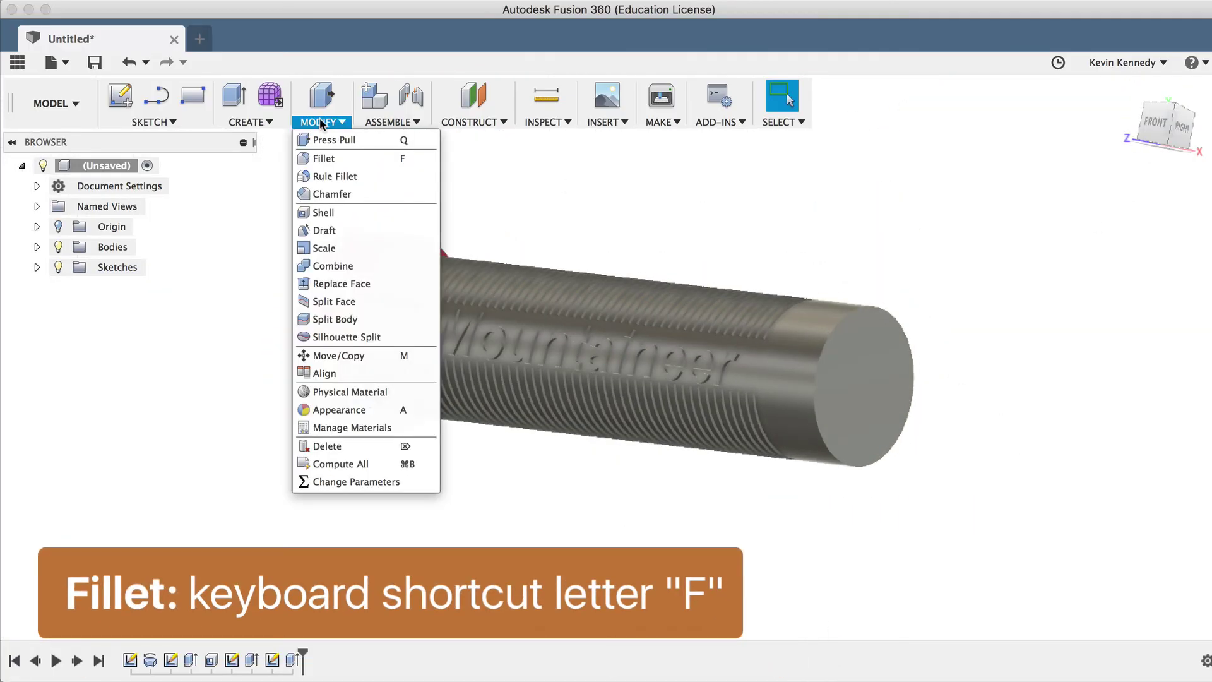
{"action": "left_click", "coordinate": [338, 157]}
{"action": "left_click", "coordinate": [827, 345]}
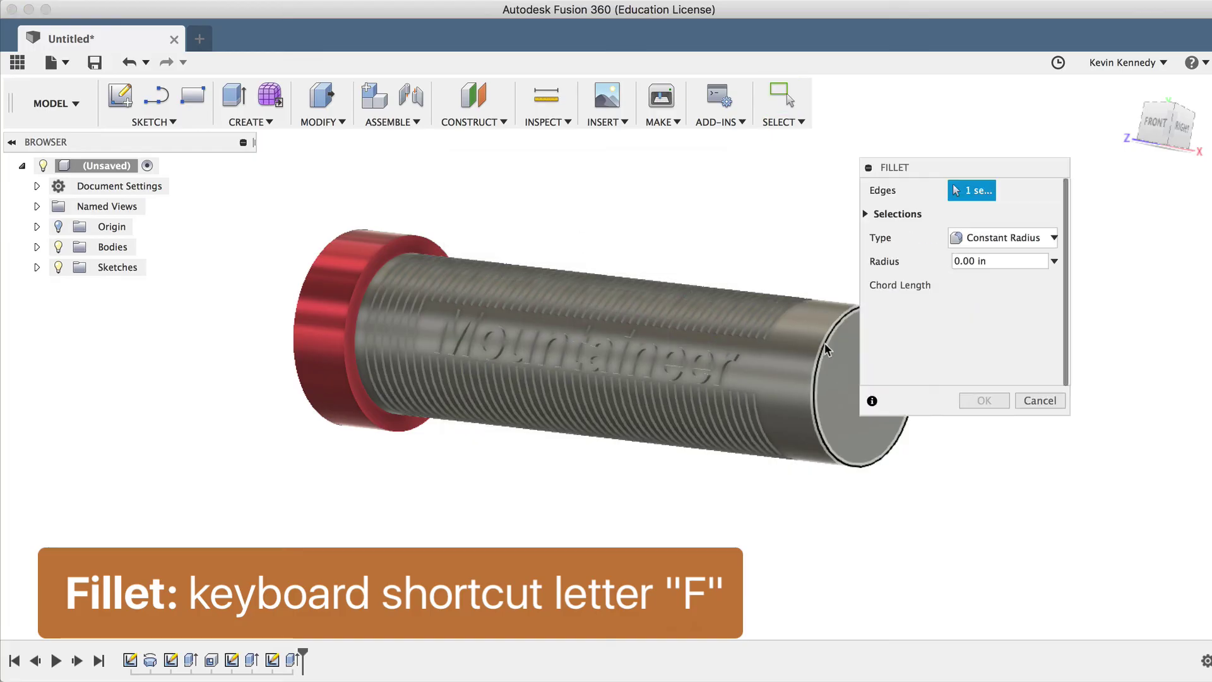
{"action": "type", "text": ".1"}
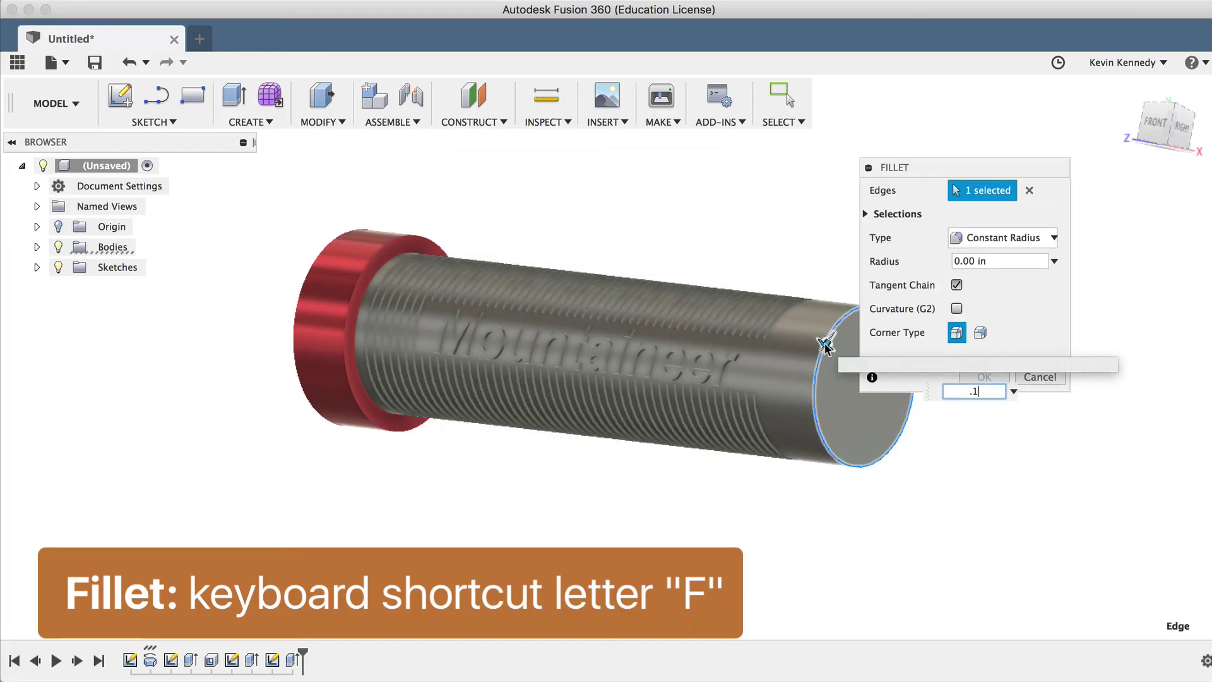
{"action": "key", "text": "Return"}
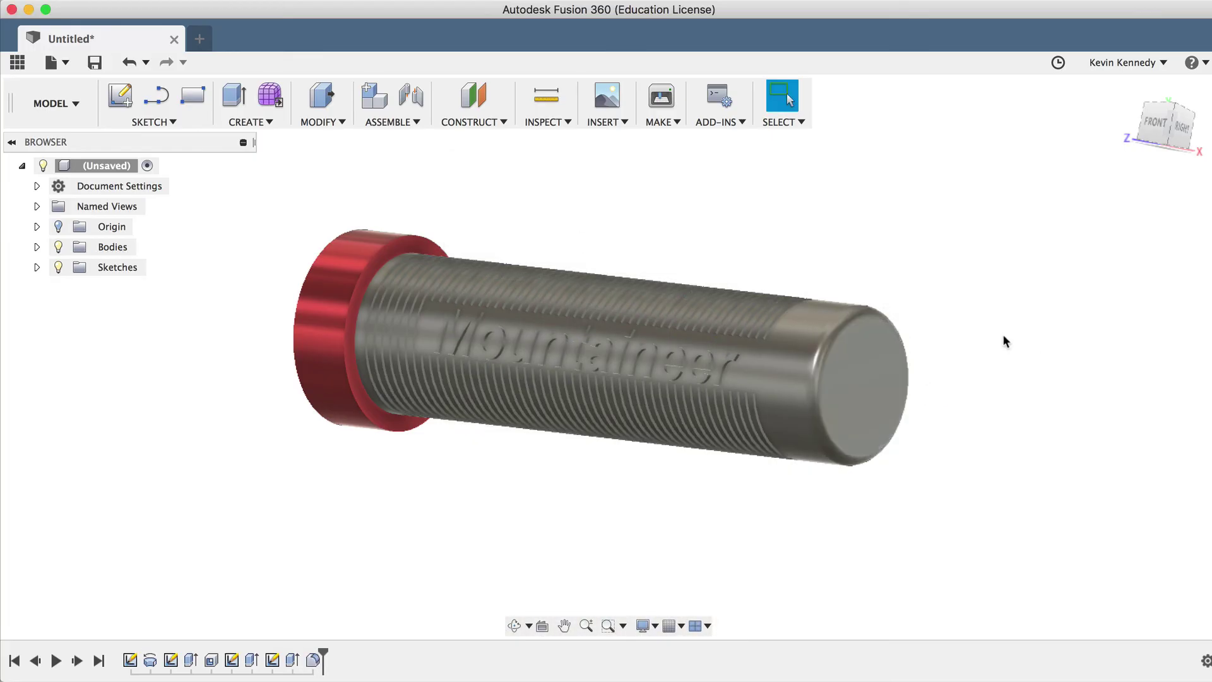
- Apply the Rubber - Hard appearance from the Other > Rubber library to the ribbed cylinder body
{"action": "right_click", "coordinate": [1002, 333]}
{"action": "left_click", "coordinate": [975, 457]}
{"action": "scroll", "coordinate": [808, 429], "scroll_direction": "up", "scroll_amount": 2}
{"action": "left_click", "coordinate": [877, 498]}
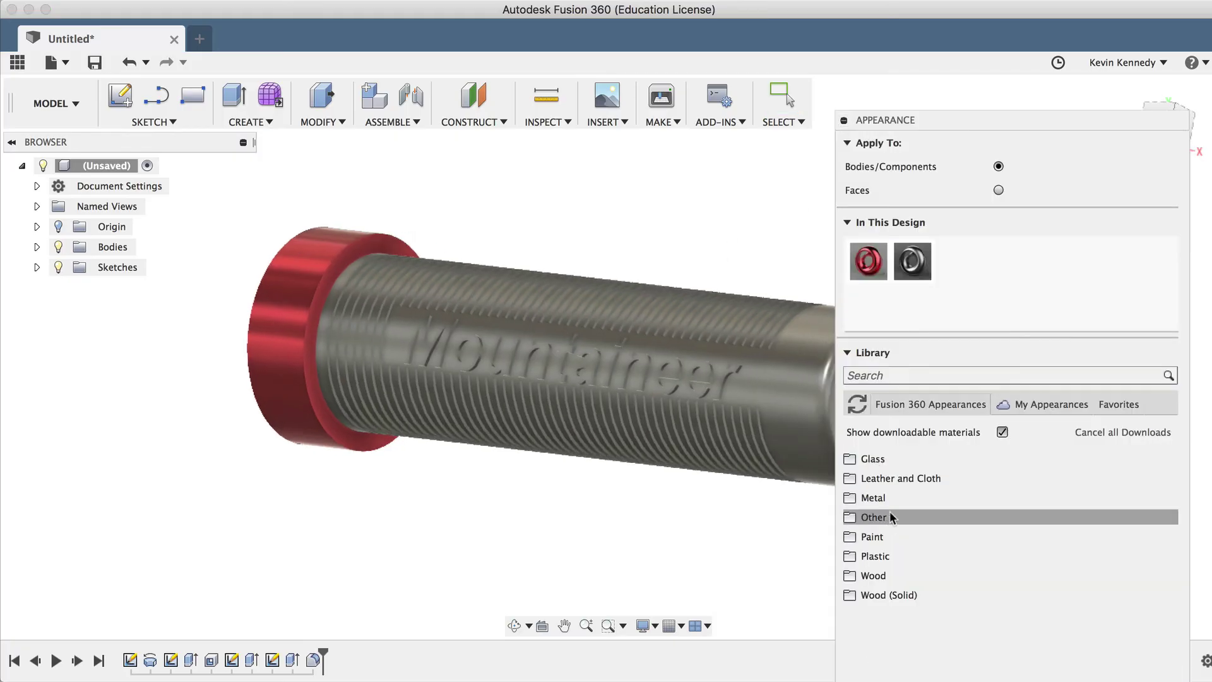
{"action": "left_click", "coordinate": [944, 519]}
{"action": "left_click", "coordinate": [888, 634]}
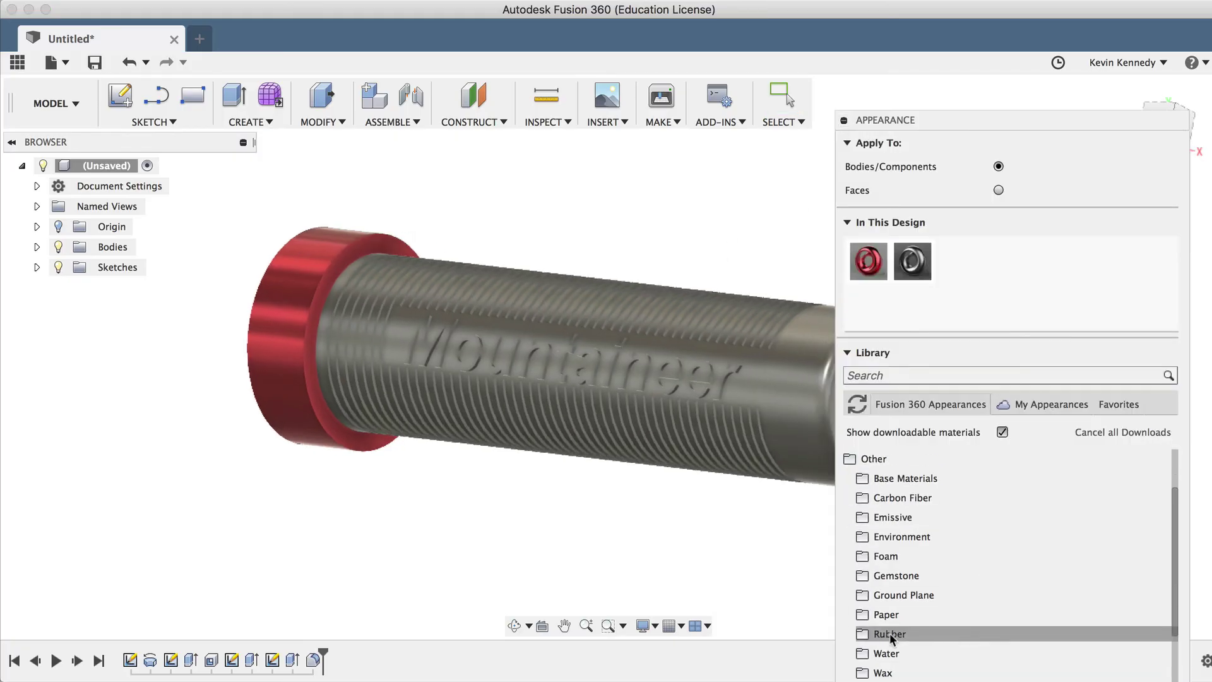
{"action": "left_click_drag", "start_coordinate": [887, 498], "coordinate": [787, 446]}
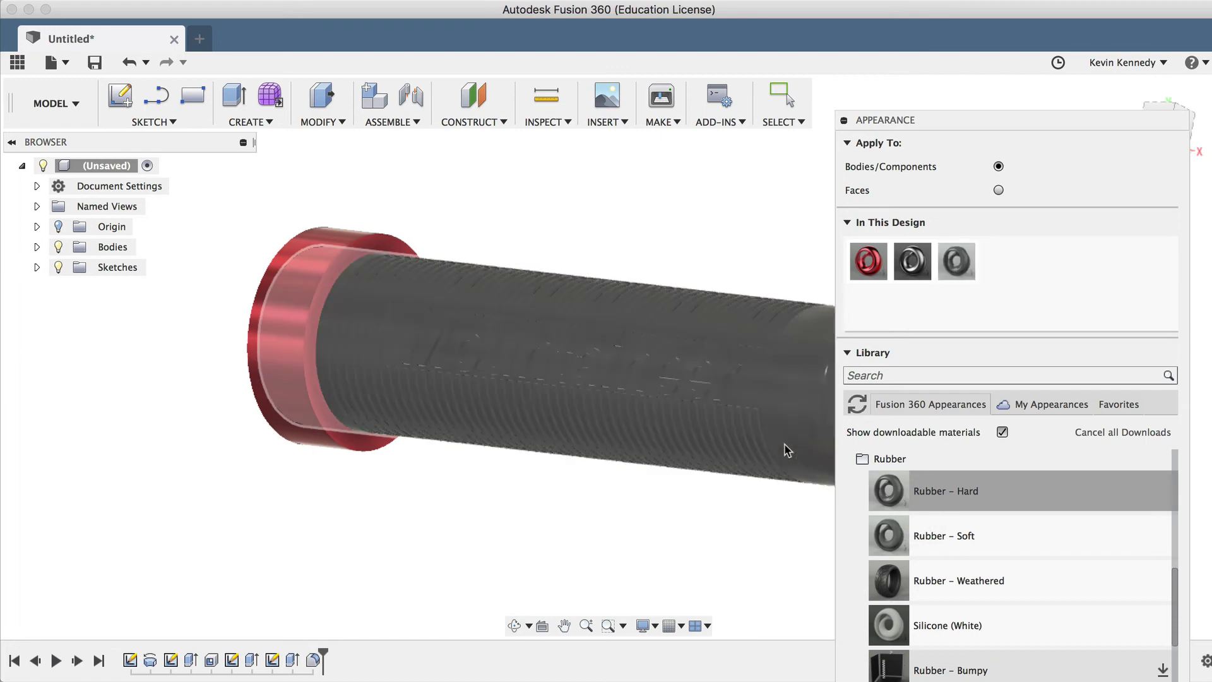
- Darken the Rubber - Hard appearance's colour to a near-black grey
{"action": "double_click", "coordinate": [956, 261]}
{"action": "left_click_drag", "start_coordinate": [813, 290], "coordinate": [821, 281]}
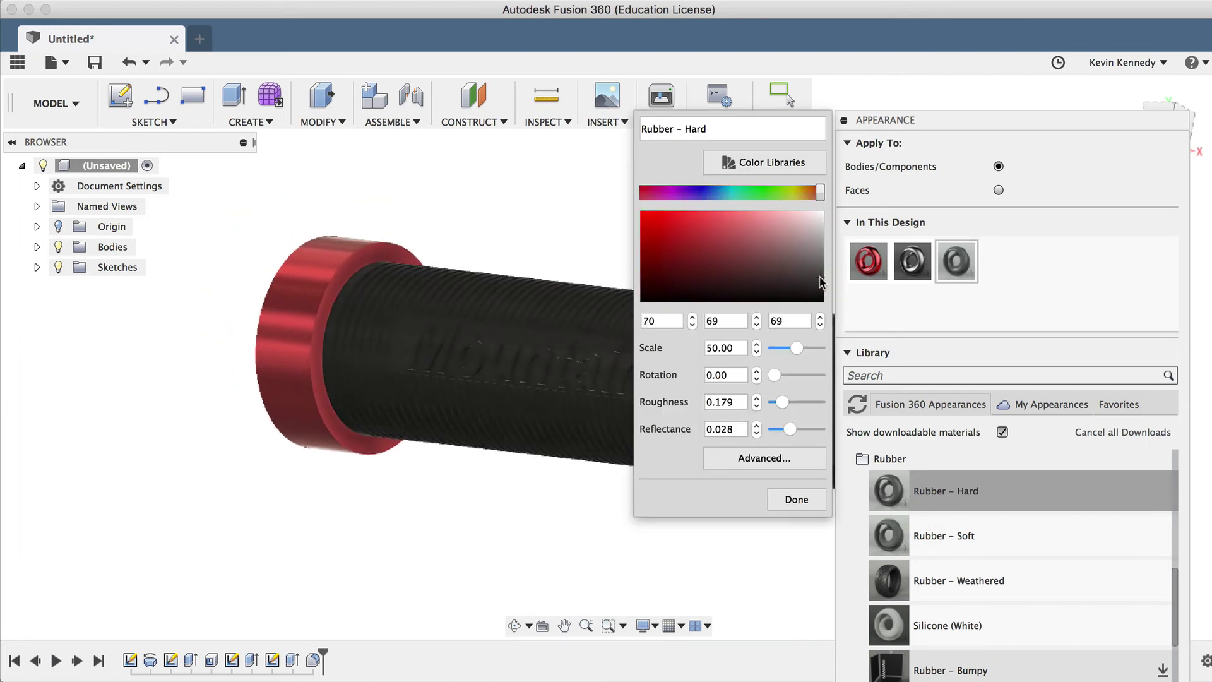
{"action": "left_click", "coordinate": [796, 499]}
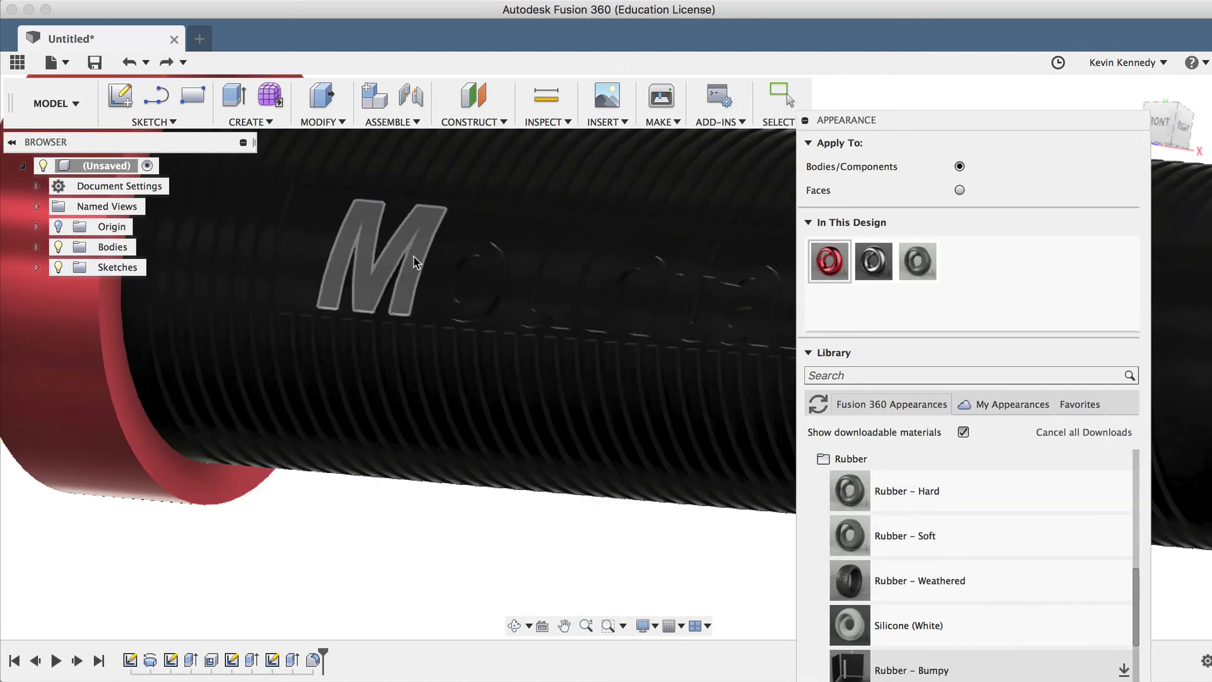
- Apply the Rubber - Soft appearance to the face of the letter M and change its colour to dark red (158, 34, 34)
{"action": "left_click_drag", "start_coordinate": [909, 535], "coordinate": [435, 246]}
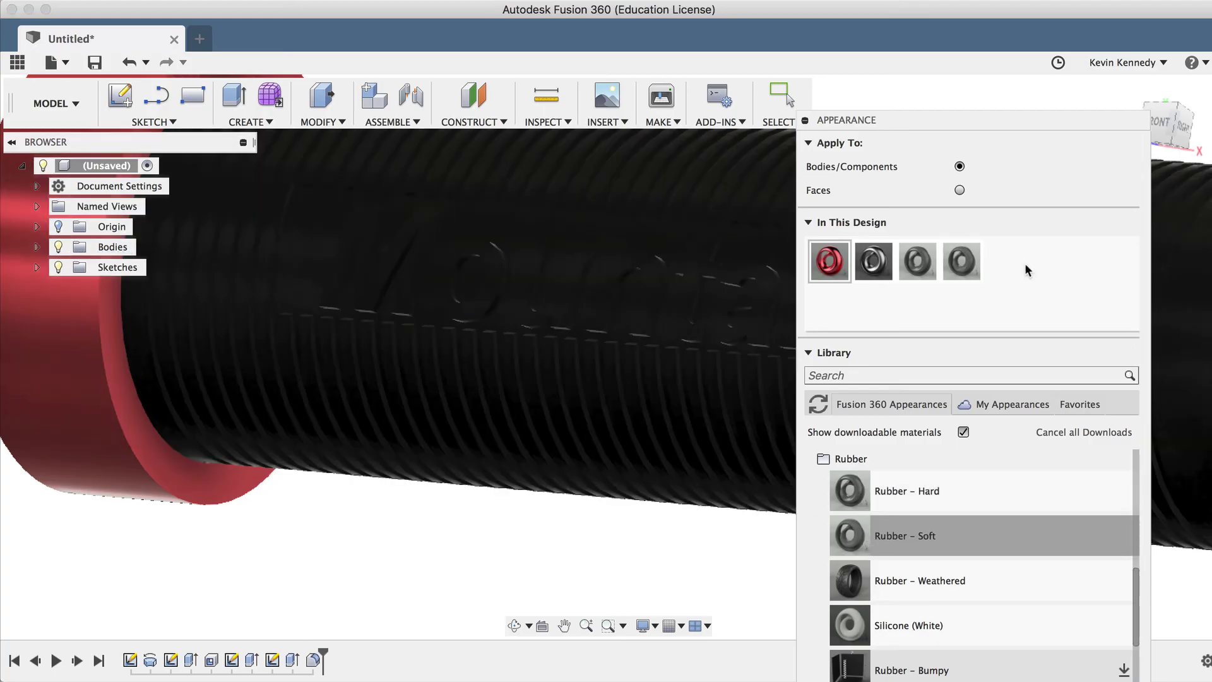
{"action": "double_click", "coordinate": [959, 261]}
{"action": "left_click", "coordinate": [701, 257]}
{"action": "left_click", "coordinate": [635, 256]}
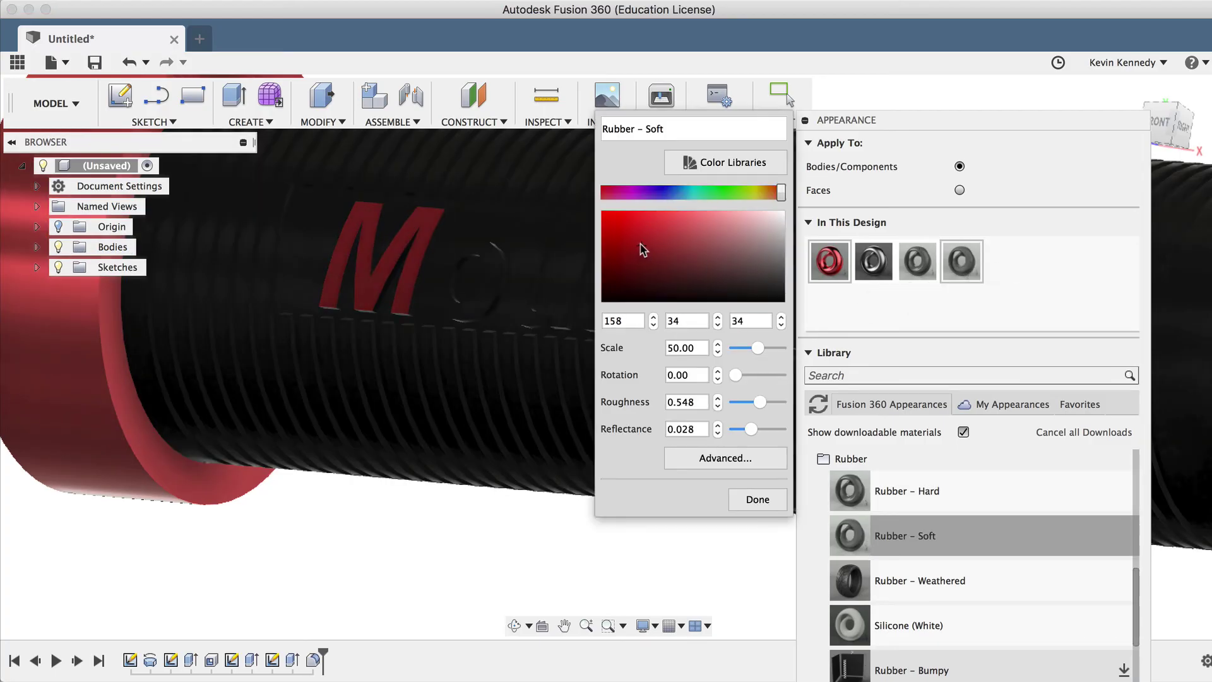
{"action": "left_click", "coordinate": [757, 499]}
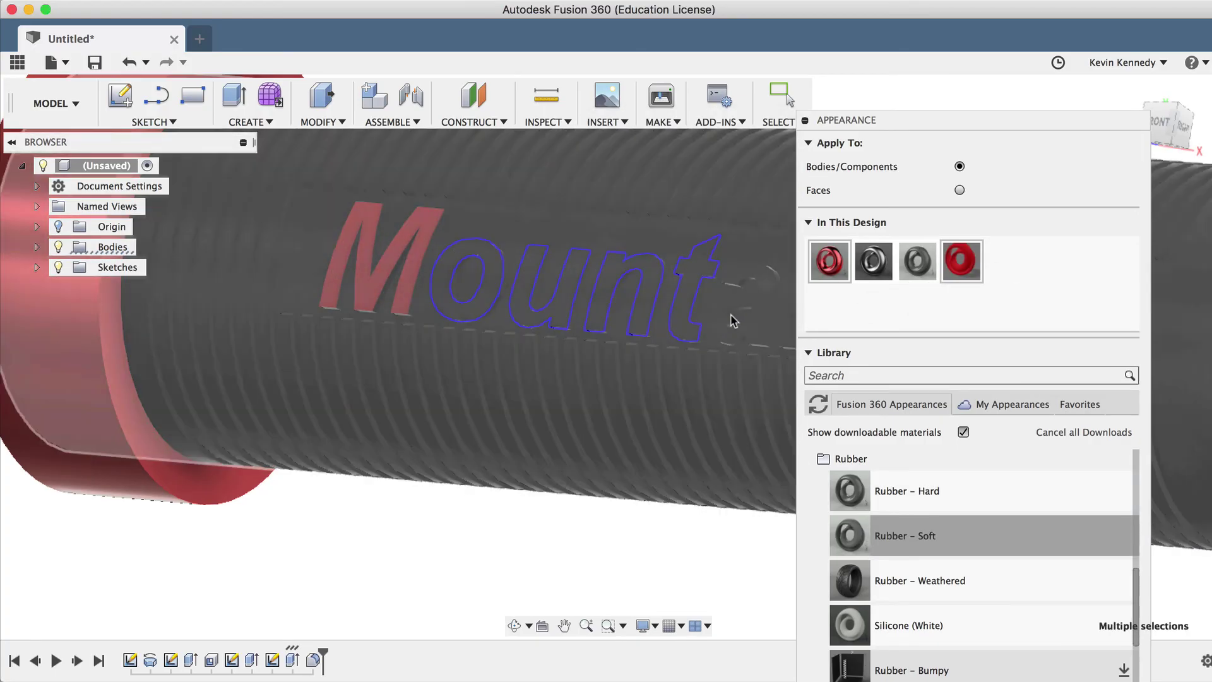
- Apply the red Rubber - Soft appearance to the faces of the letters o, u, n, t and a
{"action": "left_click", "coordinate": [740, 314], "text": "shift"}
{"action": "left_click_drag", "start_coordinate": [959, 272], "coordinate": [748, 303]}
{"action": "middle_click_drag", "start_coordinate": [582, 450], "coordinate": [146, 457]}
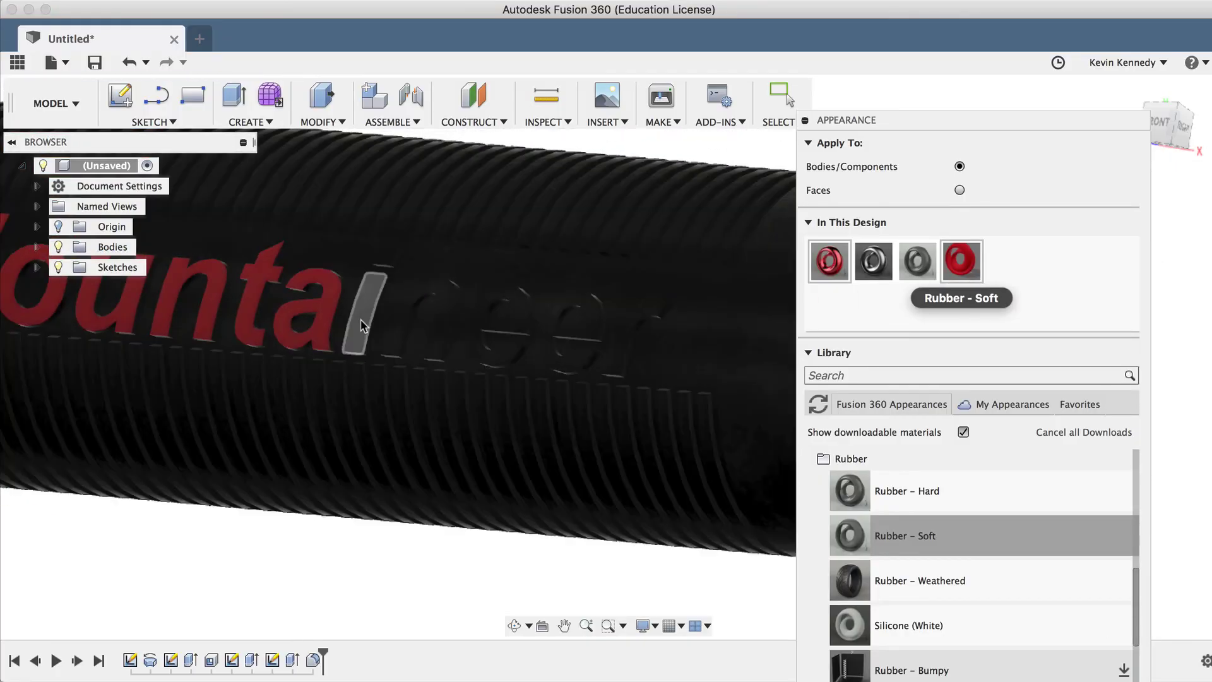
- Try to apply the red Rubber - Soft appearance to the selected faces of the remaining letters i, n, e, e and r
{"action": "left_click", "coordinate": [361, 325]}
{"action": "left_click", "coordinate": [414, 327], "text": "shift"}
{"action": "left_click", "coordinate": [481, 335], "text": "shift"}
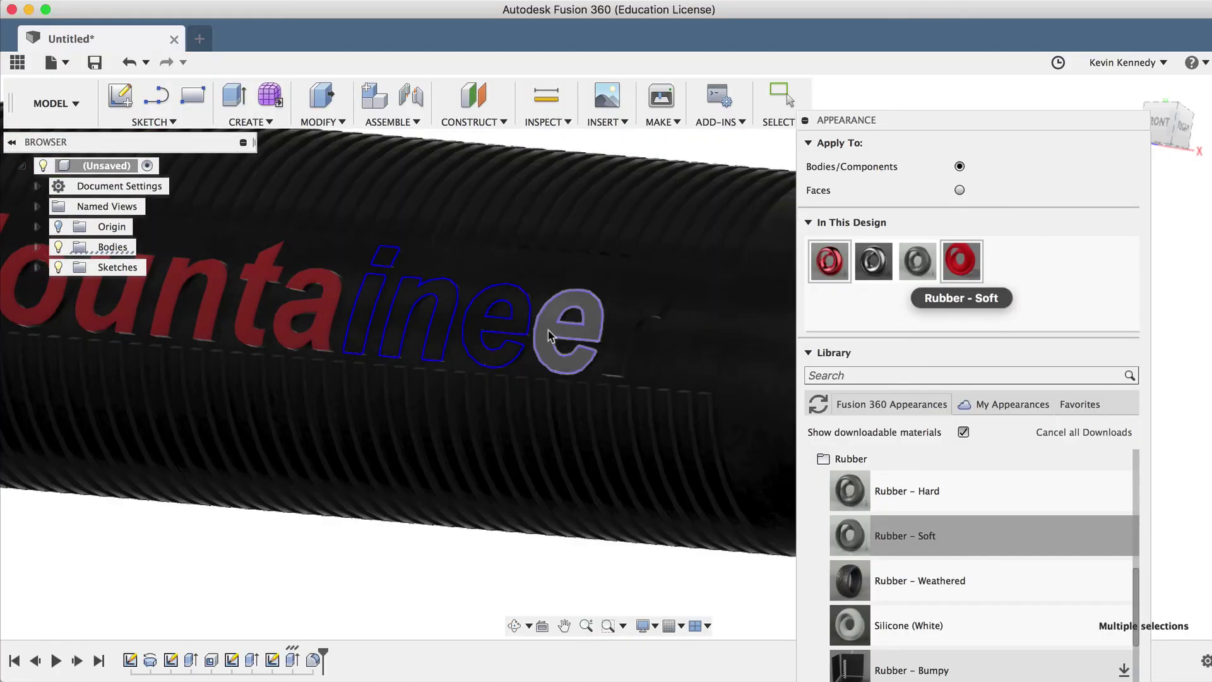
{"action": "left_click", "coordinate": [548, 335], "text": "shift"}
{"action": "left_click", "coordinate": [619, 333], "text": "shift"}
{"action": "left_click_drag", "start_coordinate": [956, 270], "coordinate": [636, 328]}
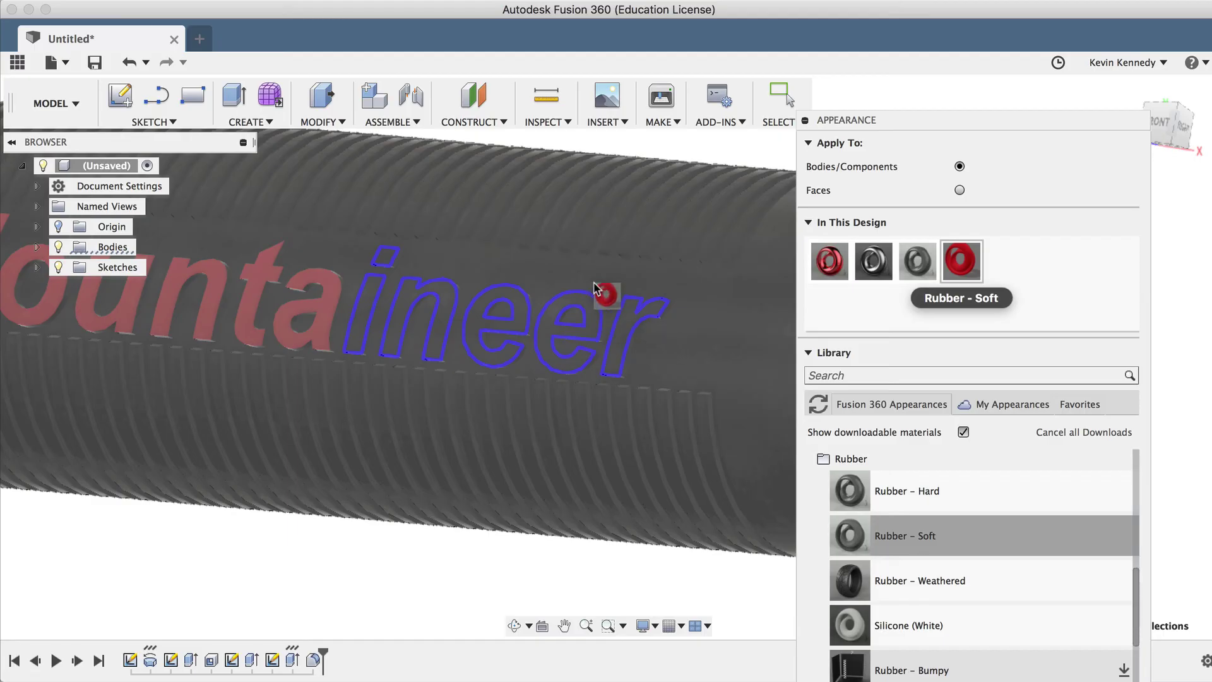
{"action": "left_click_drag", "start_coordinate": [593, 287], "coordinate": [631, 327]}
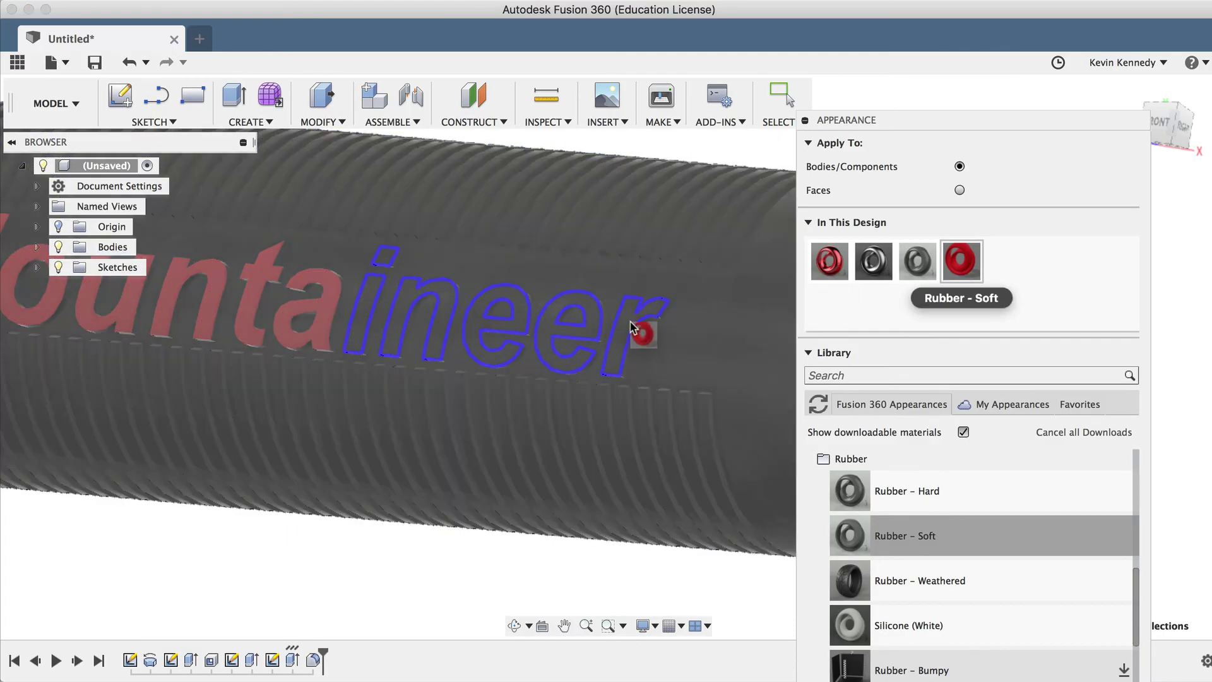
{"action": "left_click_drag", "start_coordinate": [411, 290], "coordinate": [698, 406]}
{"action": "key", "text": "Escape"}
{"action": "key", "text": "super+z"}
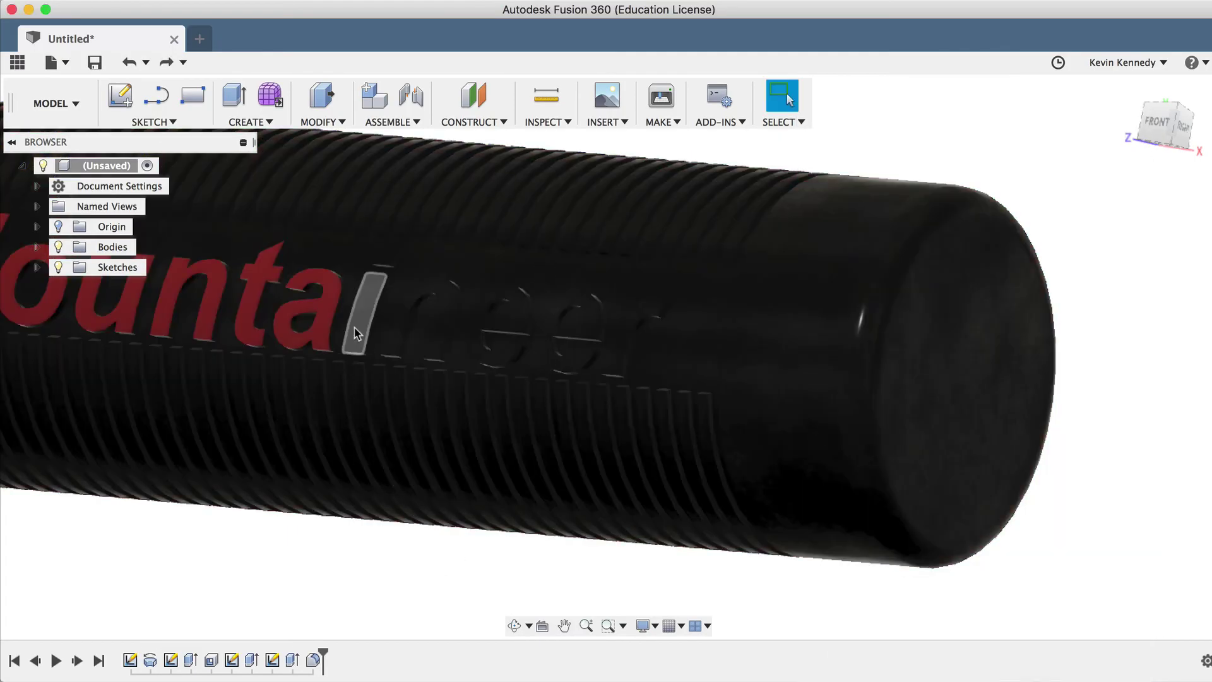
- Select the faces of the letters i, n, e, e and r, and apply the red Rubber - Soft appearance to them
{"action": "left_click", "coordinate": [442, 329], "text": "shift"}
{"action": "left_click", "coordinate": [489, 330], "text": "shift"}
{"action": "left_click", "coordinate": [559, 331], "text": "shift"}
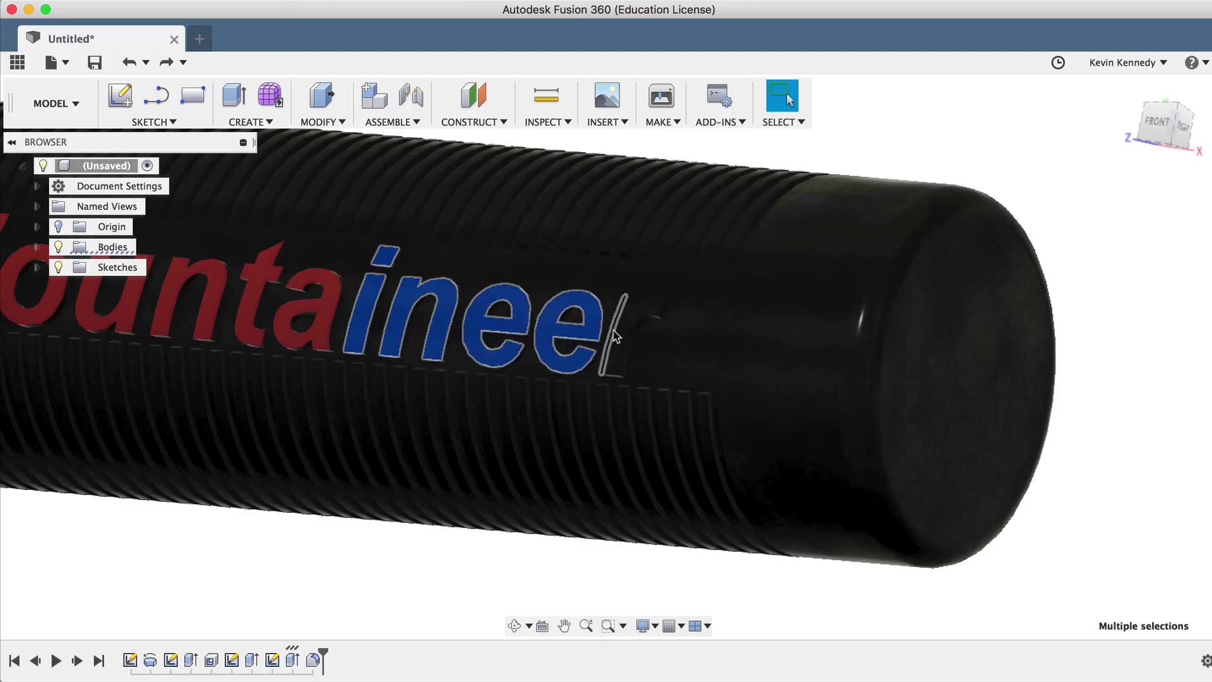
{"action": "left_click", "coordinate": [618, 334], "text": "shift"}
{"action": "right_click", "coordinate": [623, 330]}
{"action": "left_click", "coordinate": [597, 475]}
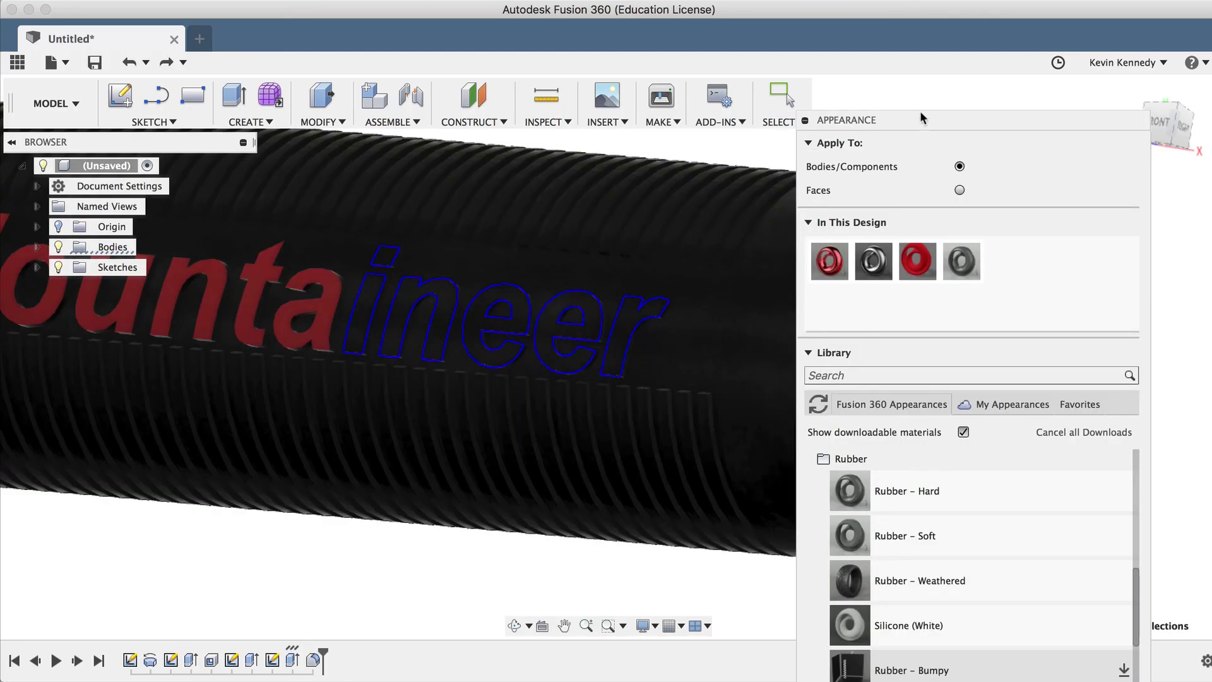
{"action": "left_click_drag", "start_coordinate": [884, 120], "coordinate": [1020, 84]}
{"action": "left_click_drag", "start_coordinate": [1054, 224], "coordinate": [622, 332]}
{"action": "left_click", "coordinate": [943, 84]}
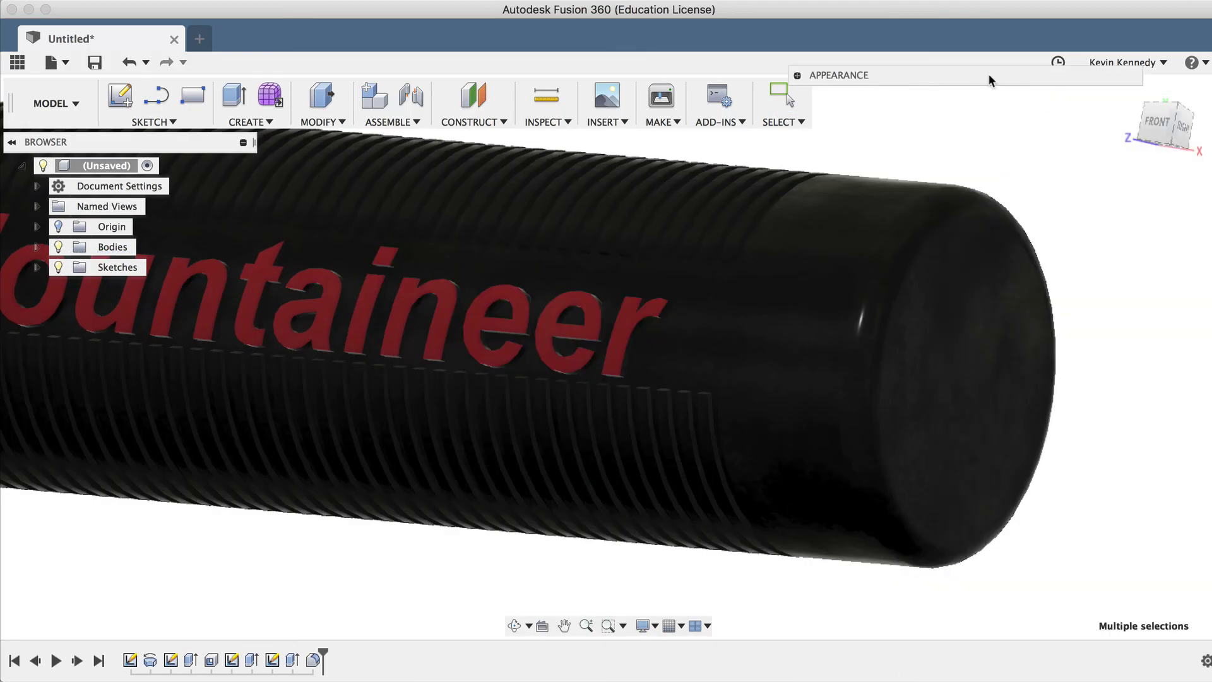
{"action": "left_click", "coordinate": [1130, 91]}
{"action": "left_click_drag", "start_coordinate": [651, 519], "coordinate": [623, 417]}
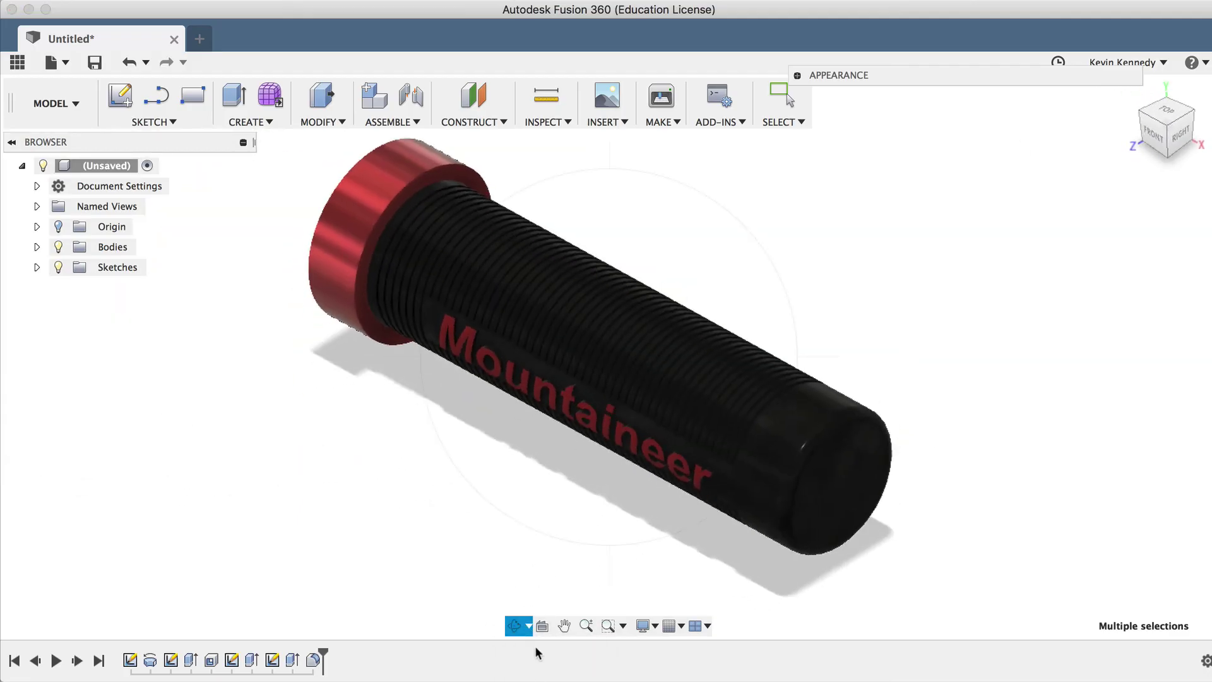
{"action": "left_click_drag", "start_coordinate": [595, 562], "coordinate": [581, 528]}
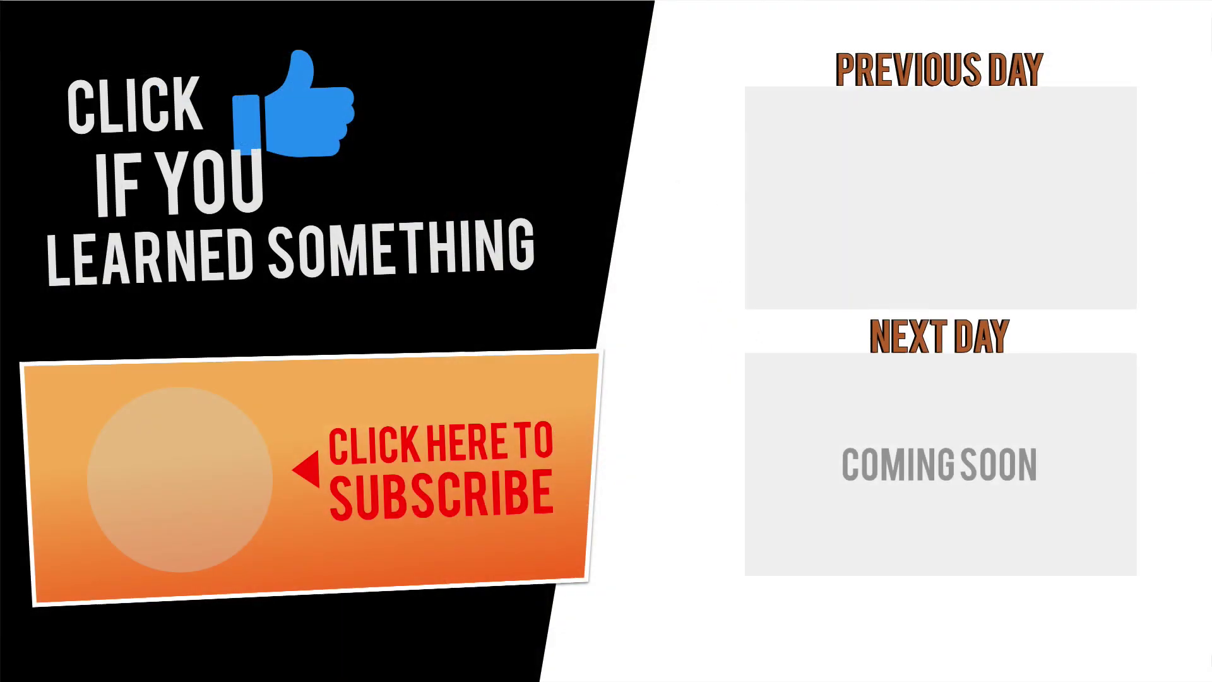